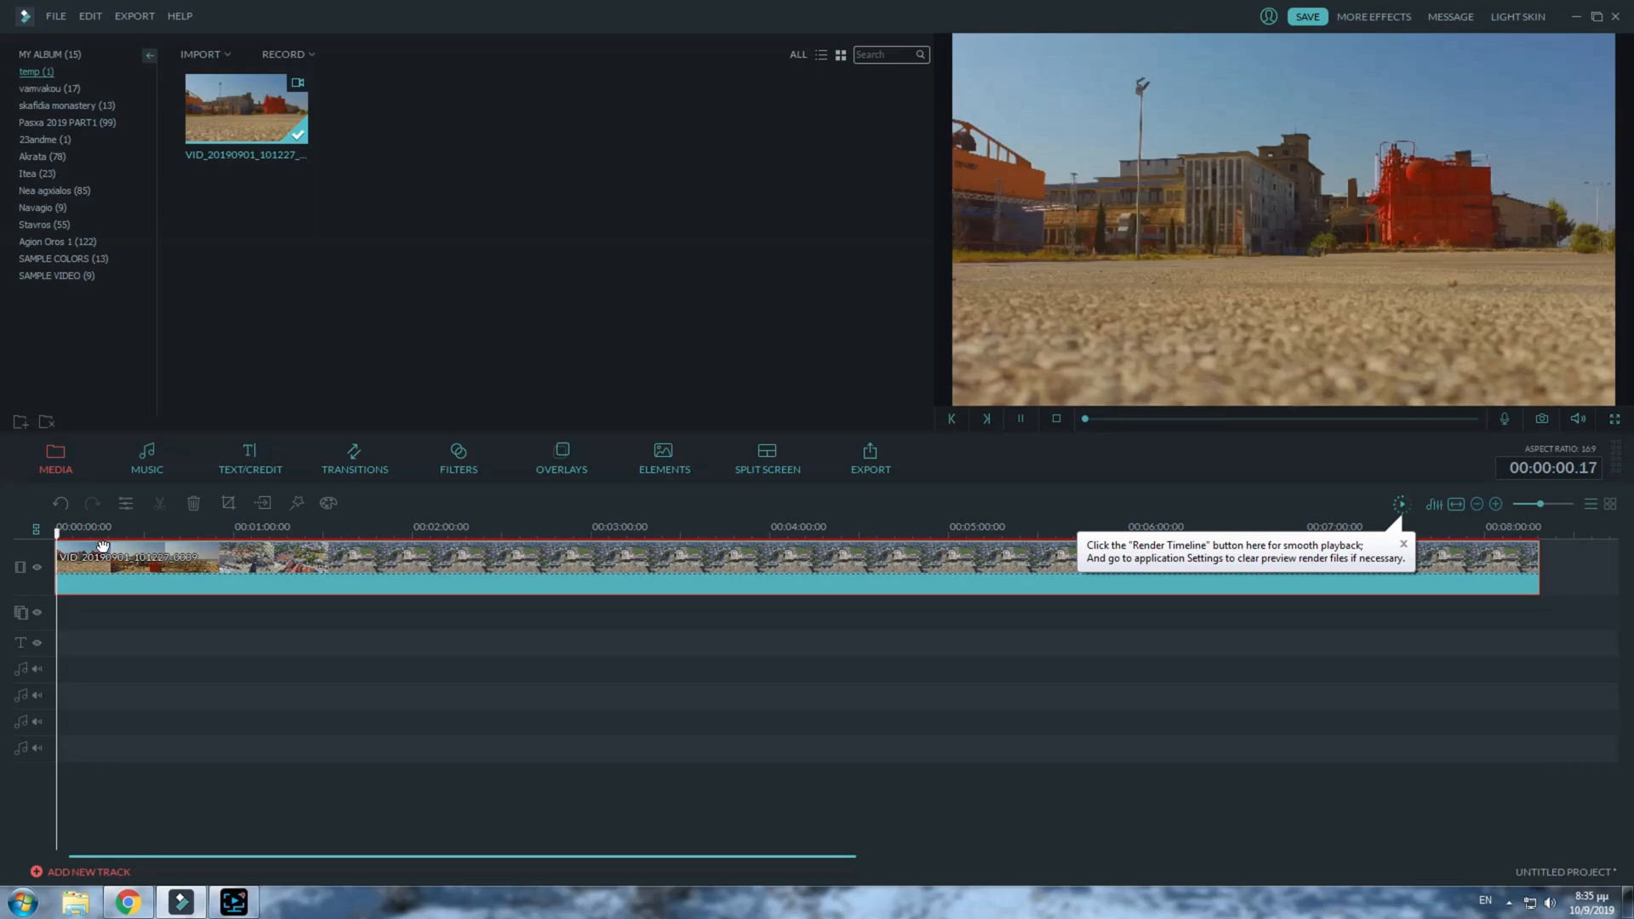
# - Review the drone footage at several points along the timeline, playing short stretches near 00:04:09 and 00:06:49
pyautogui.click(1020, 419)
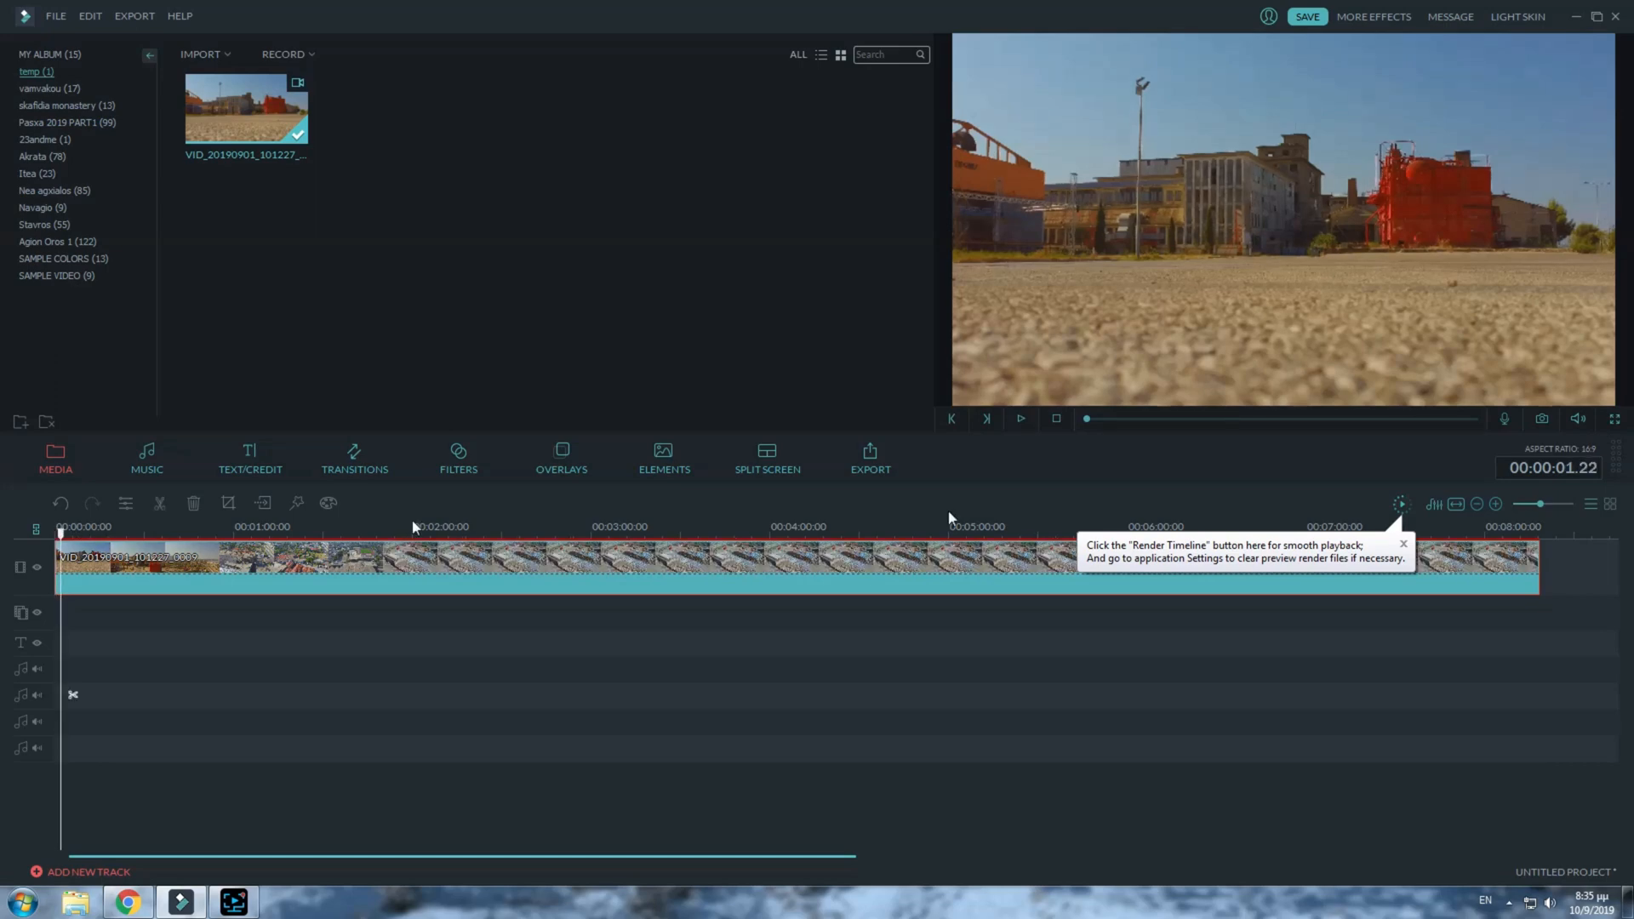
pyautogui.click(60, 534)
pyautogui.moveTo(60, 533); pyautogui.dragTo(107, 540)
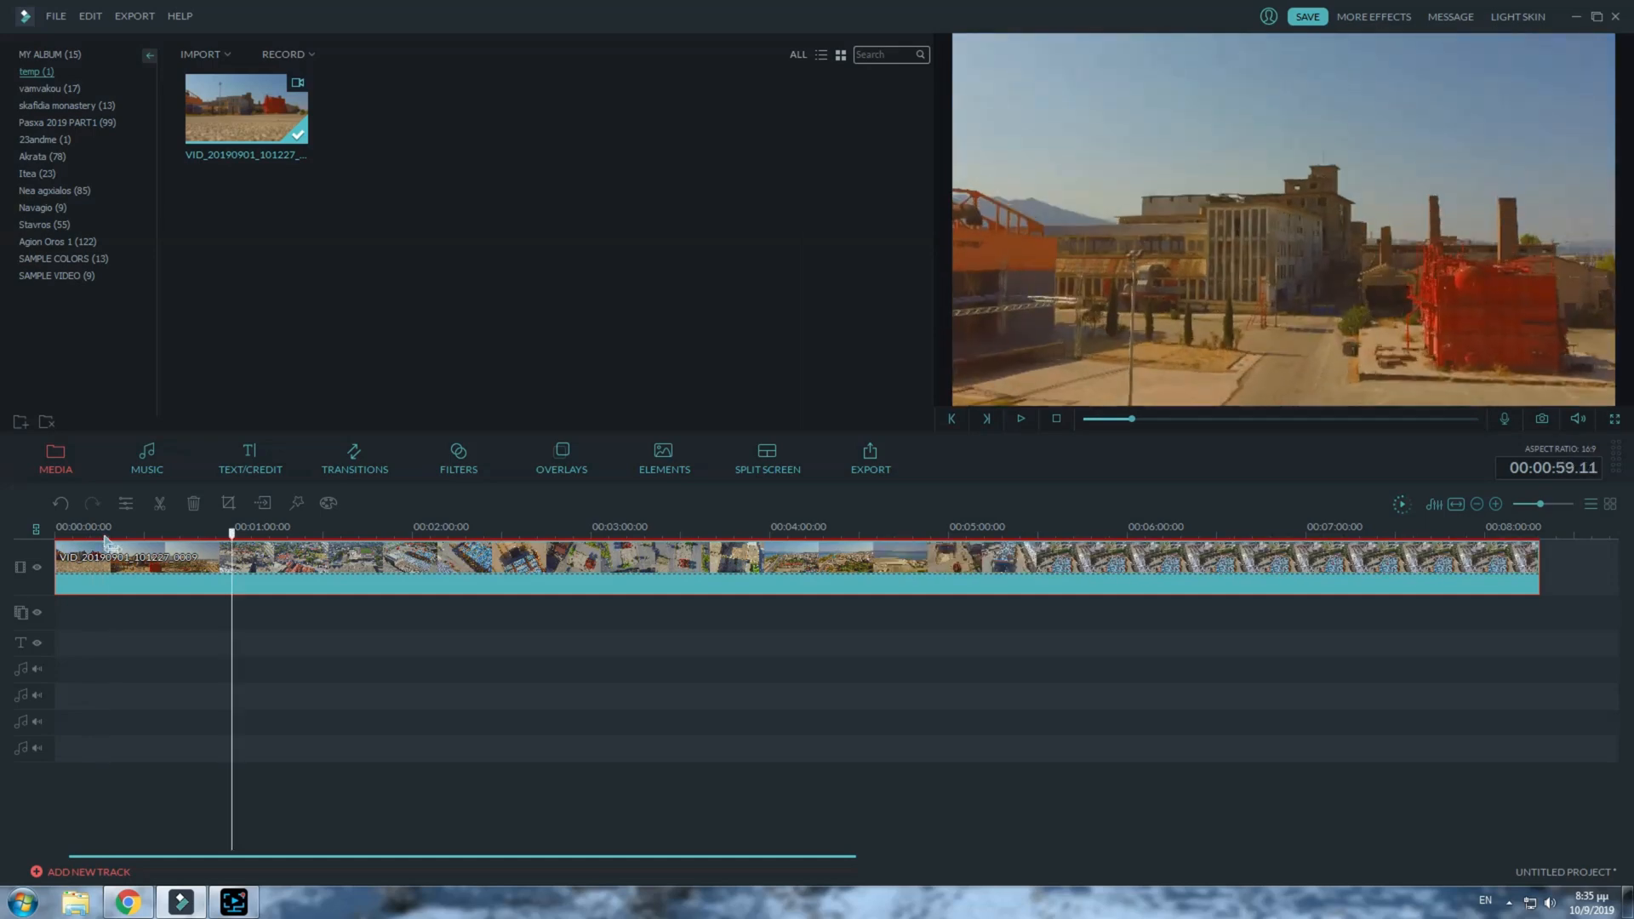
pyautogui.moveTo(231, 535); pyautogui.dragTo(447, 538)
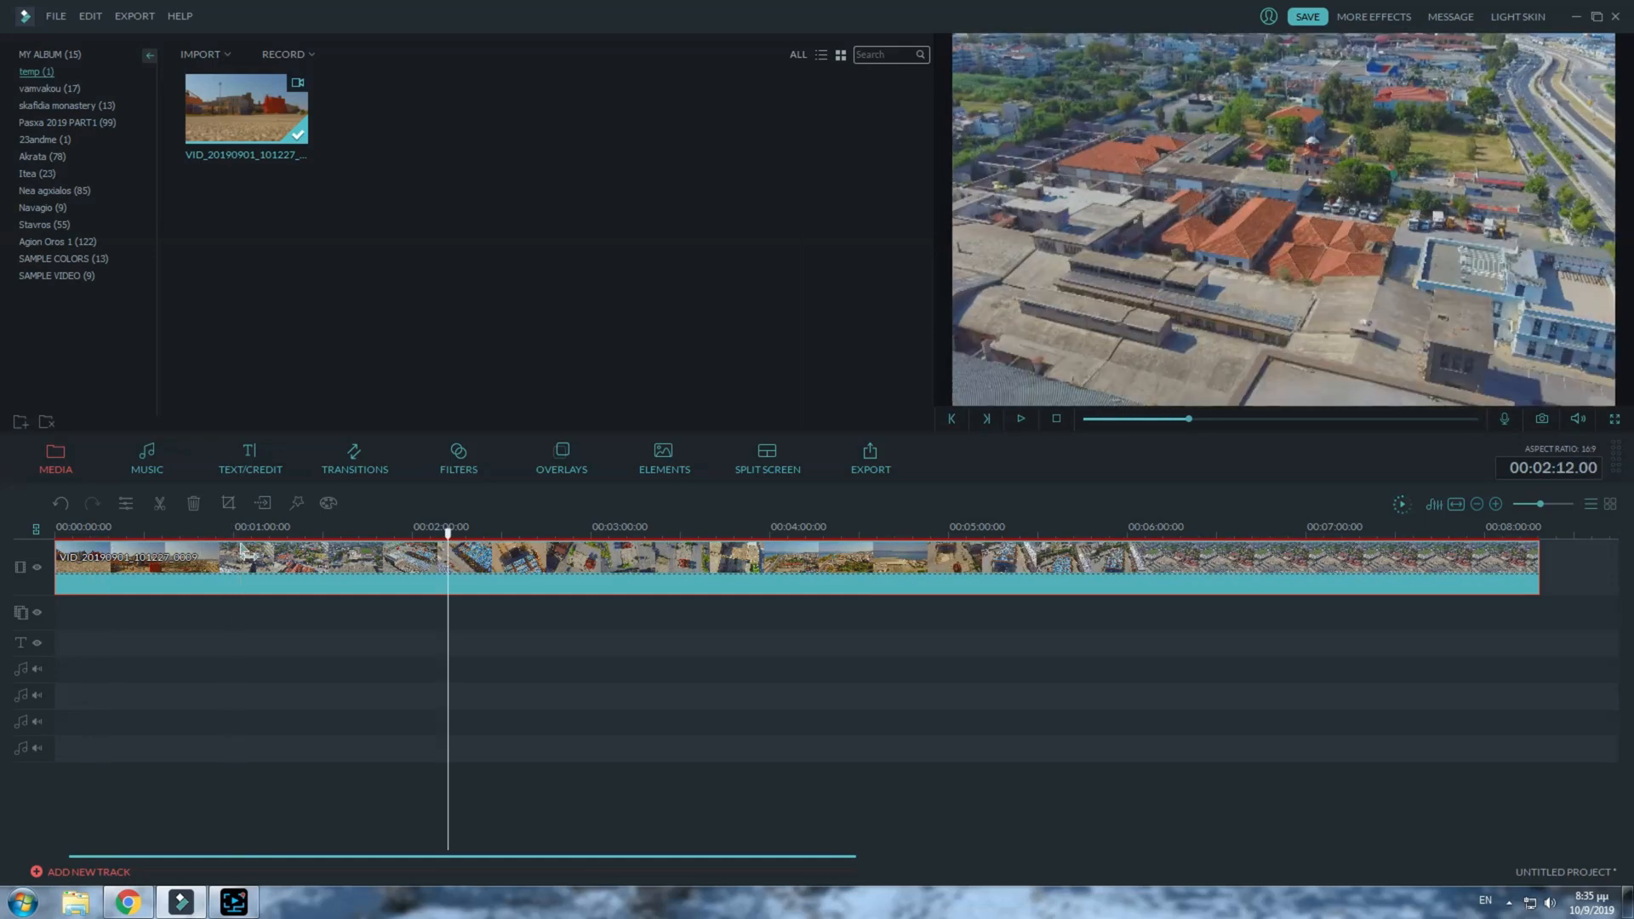
pyautogui.click(796, 527)
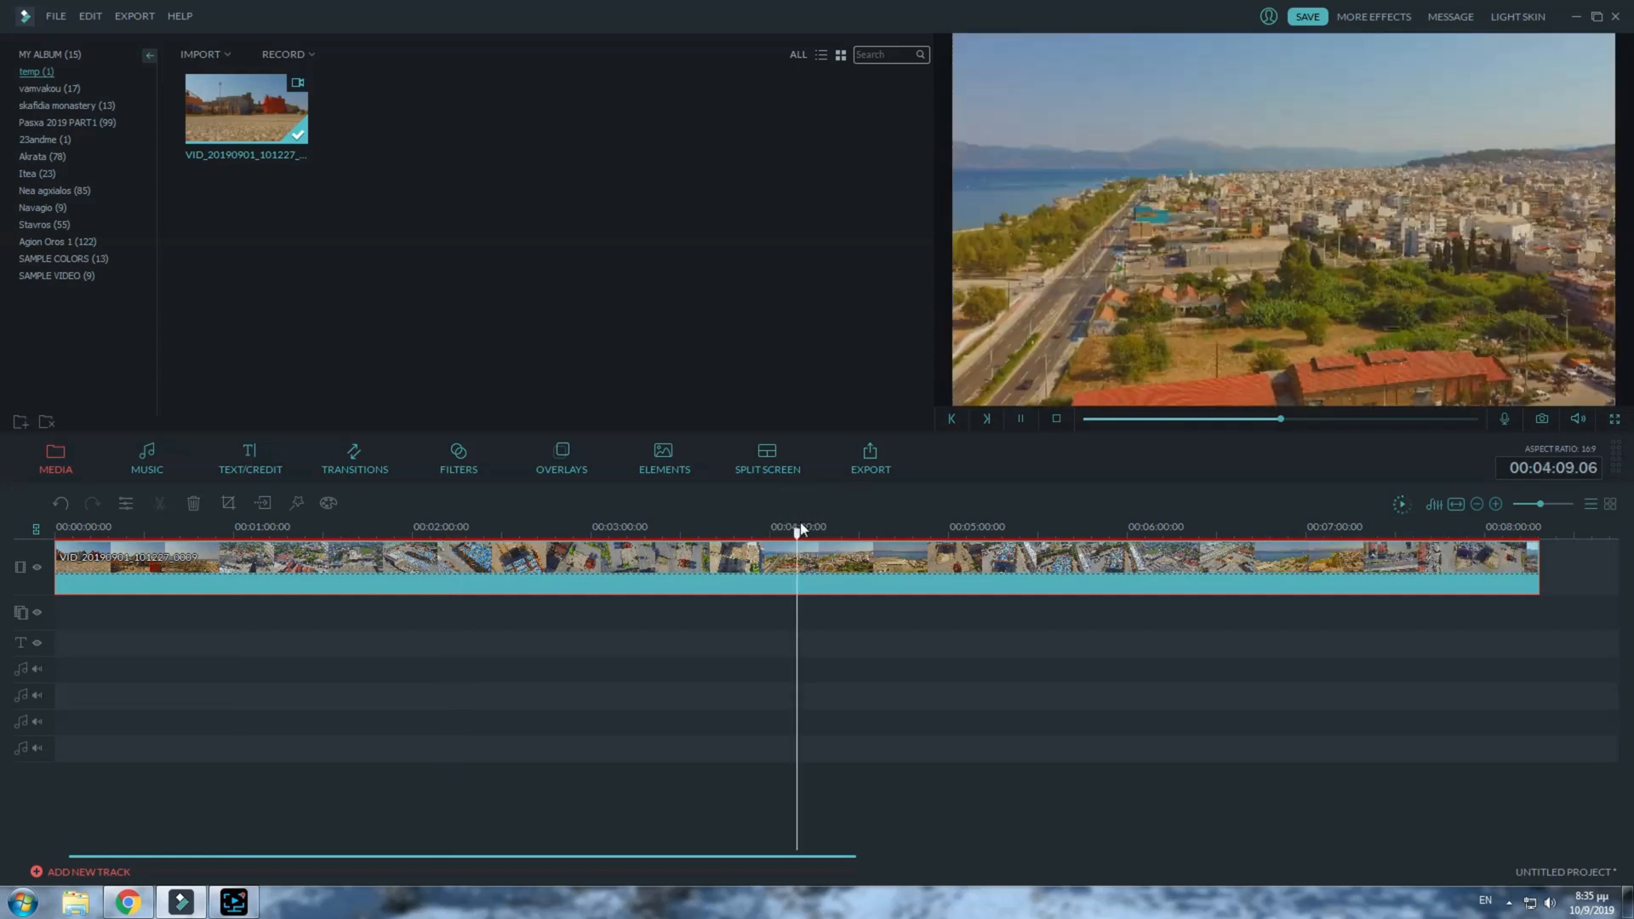
pyautogui.press('space')
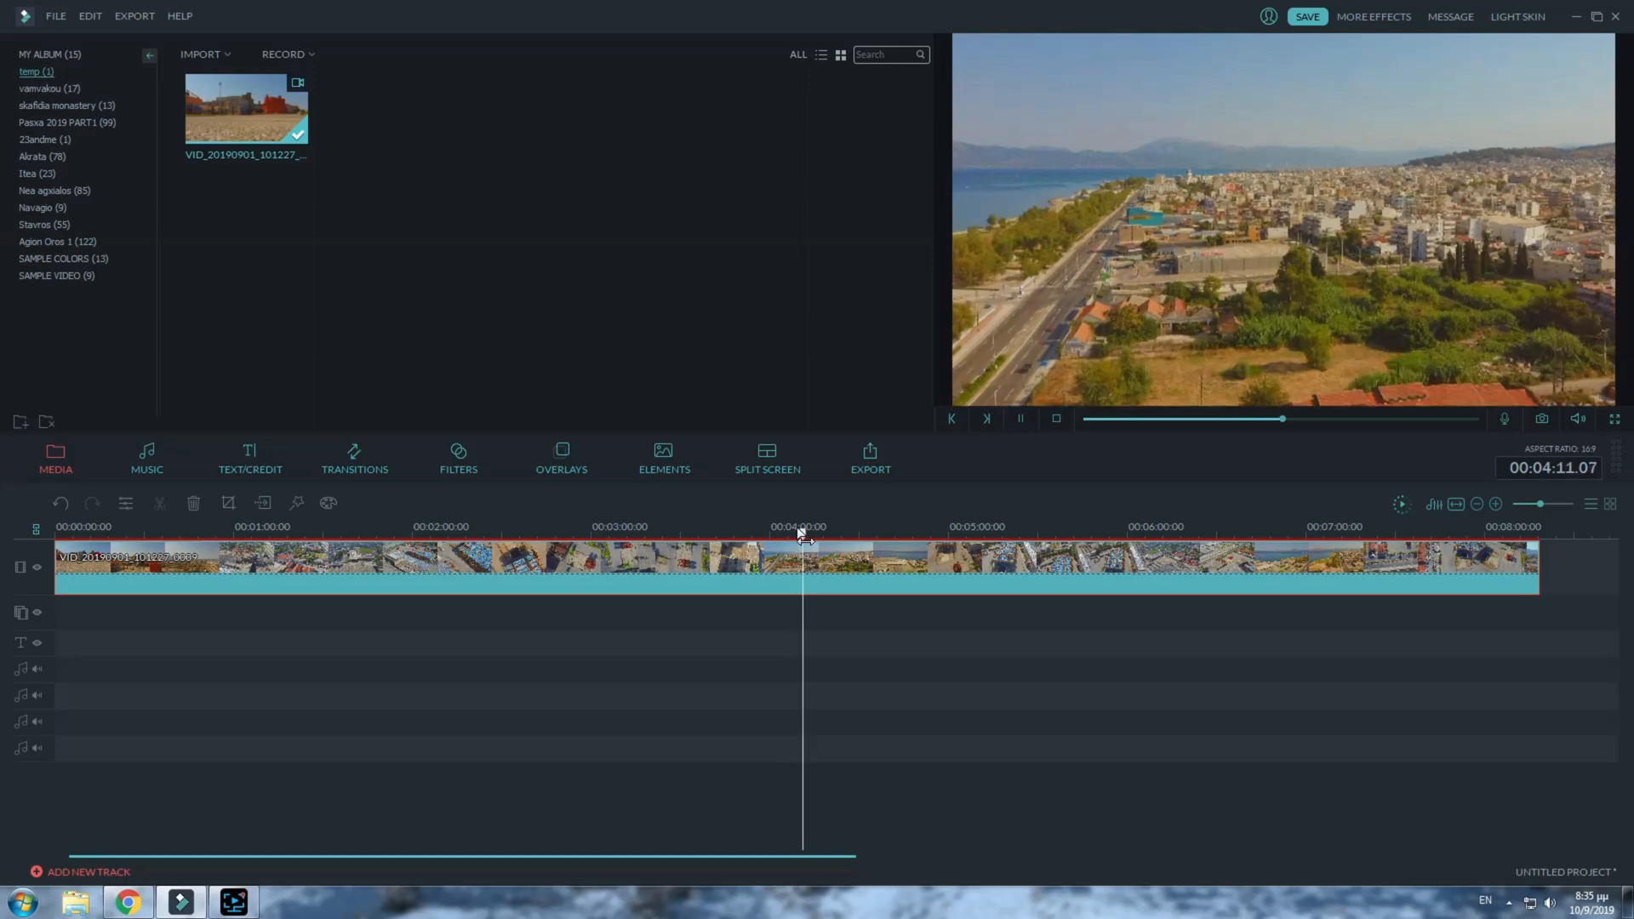
pyautogui.press('space')
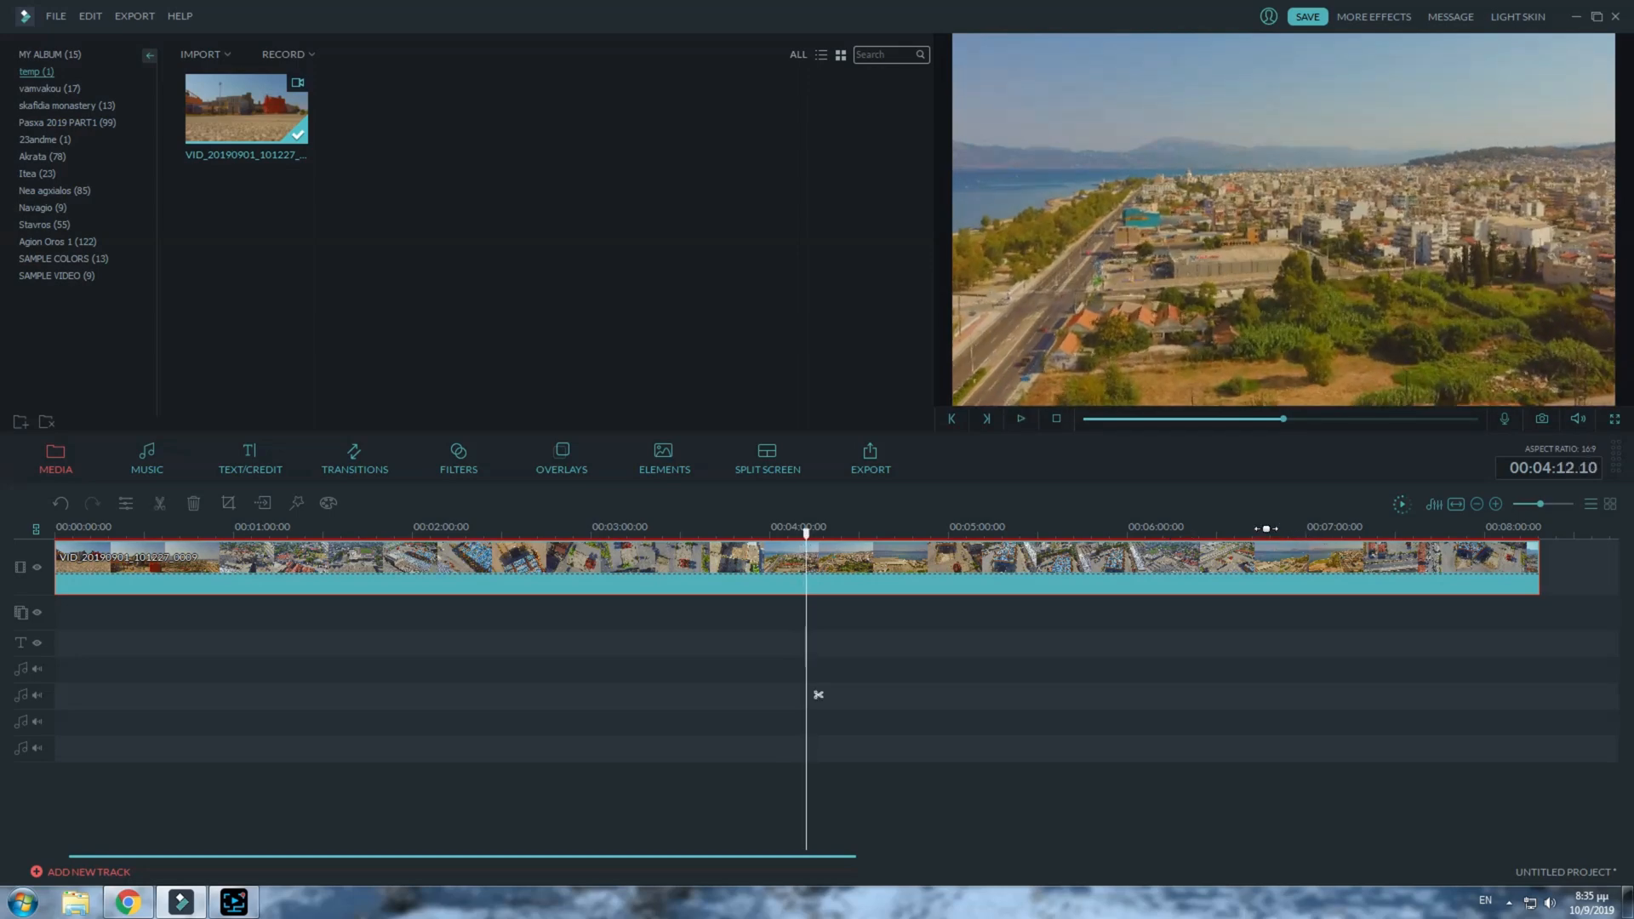
pyautogui.click(1274, 532)
pyautogui.press('space')
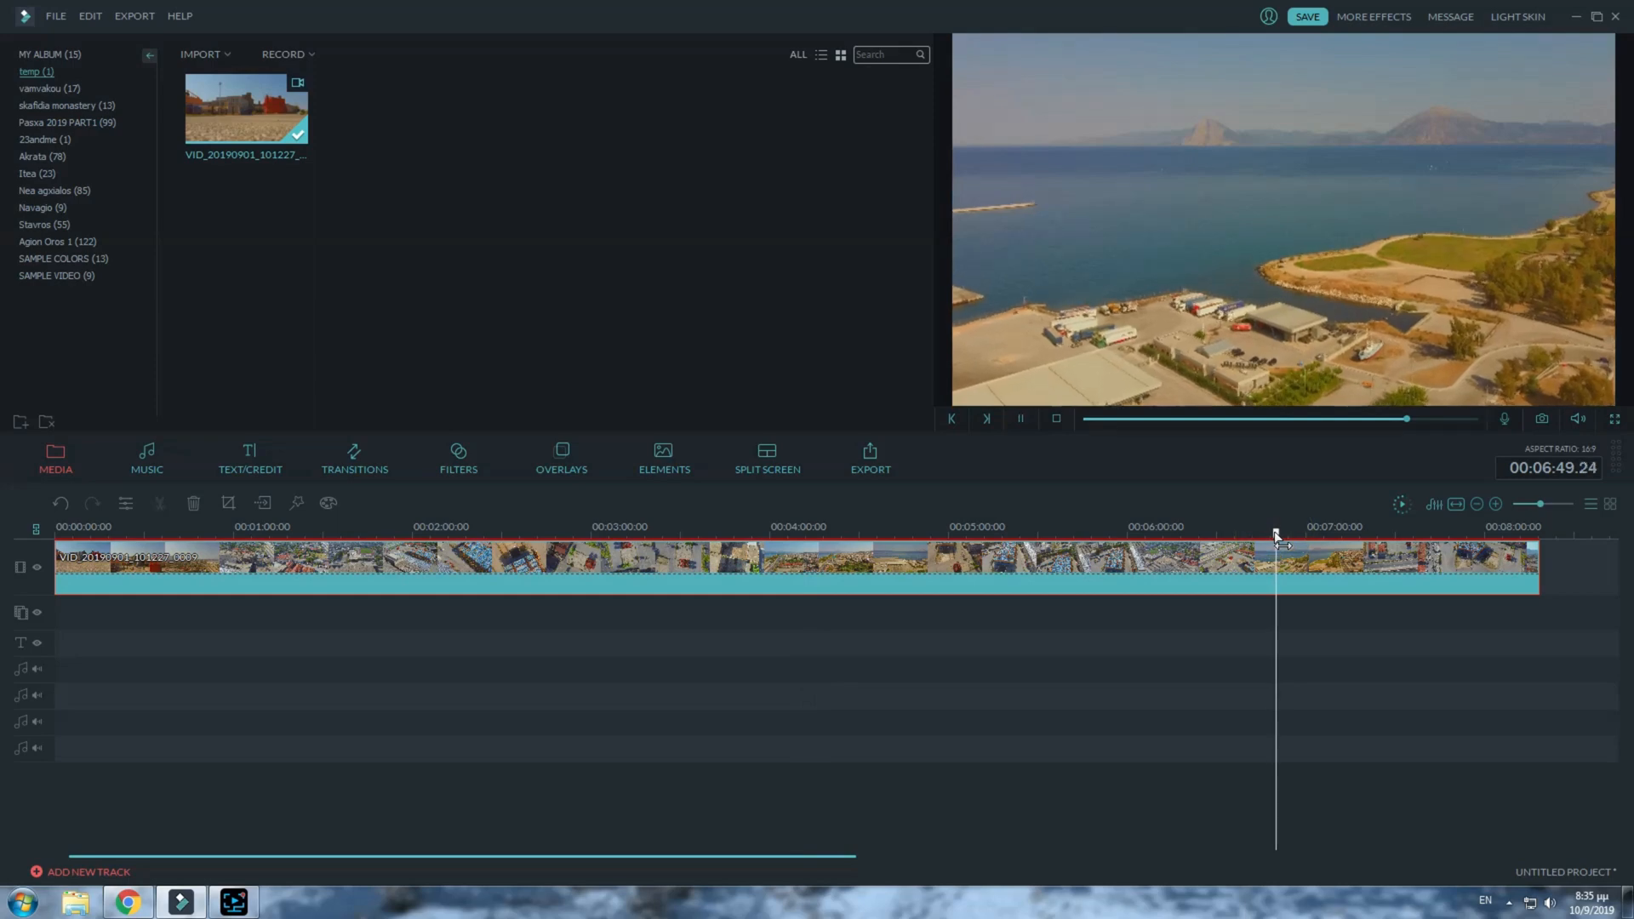
pyautogui.press('space')
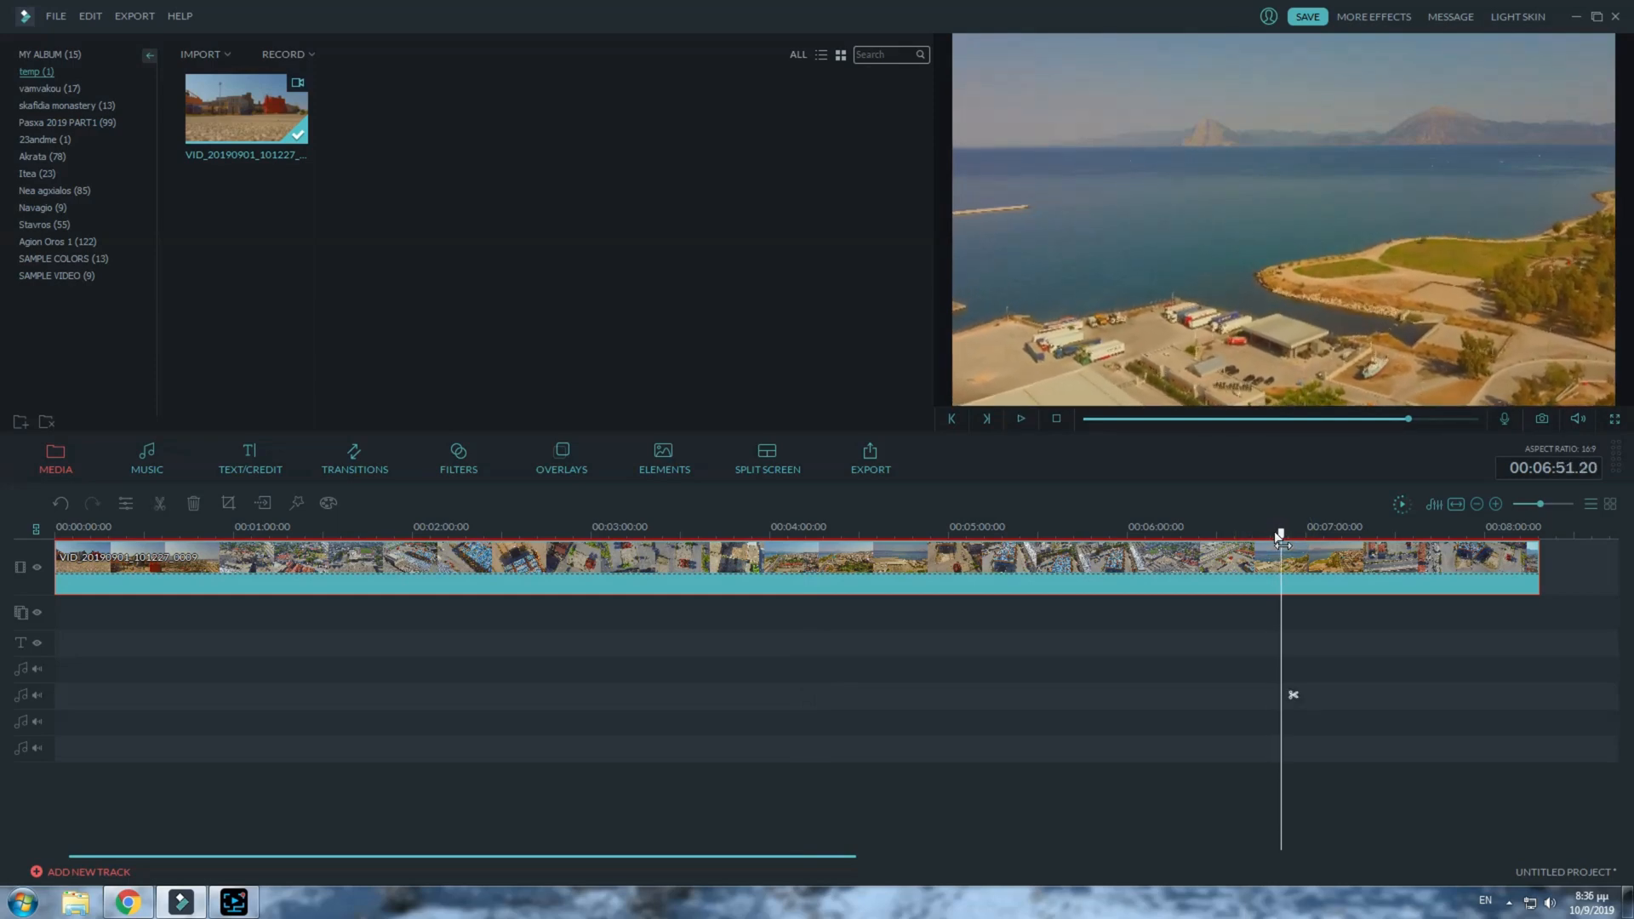
# - Open the Advanced Color Tuning settings for the video clip on the timeline
pyautogui.click(835, 587)
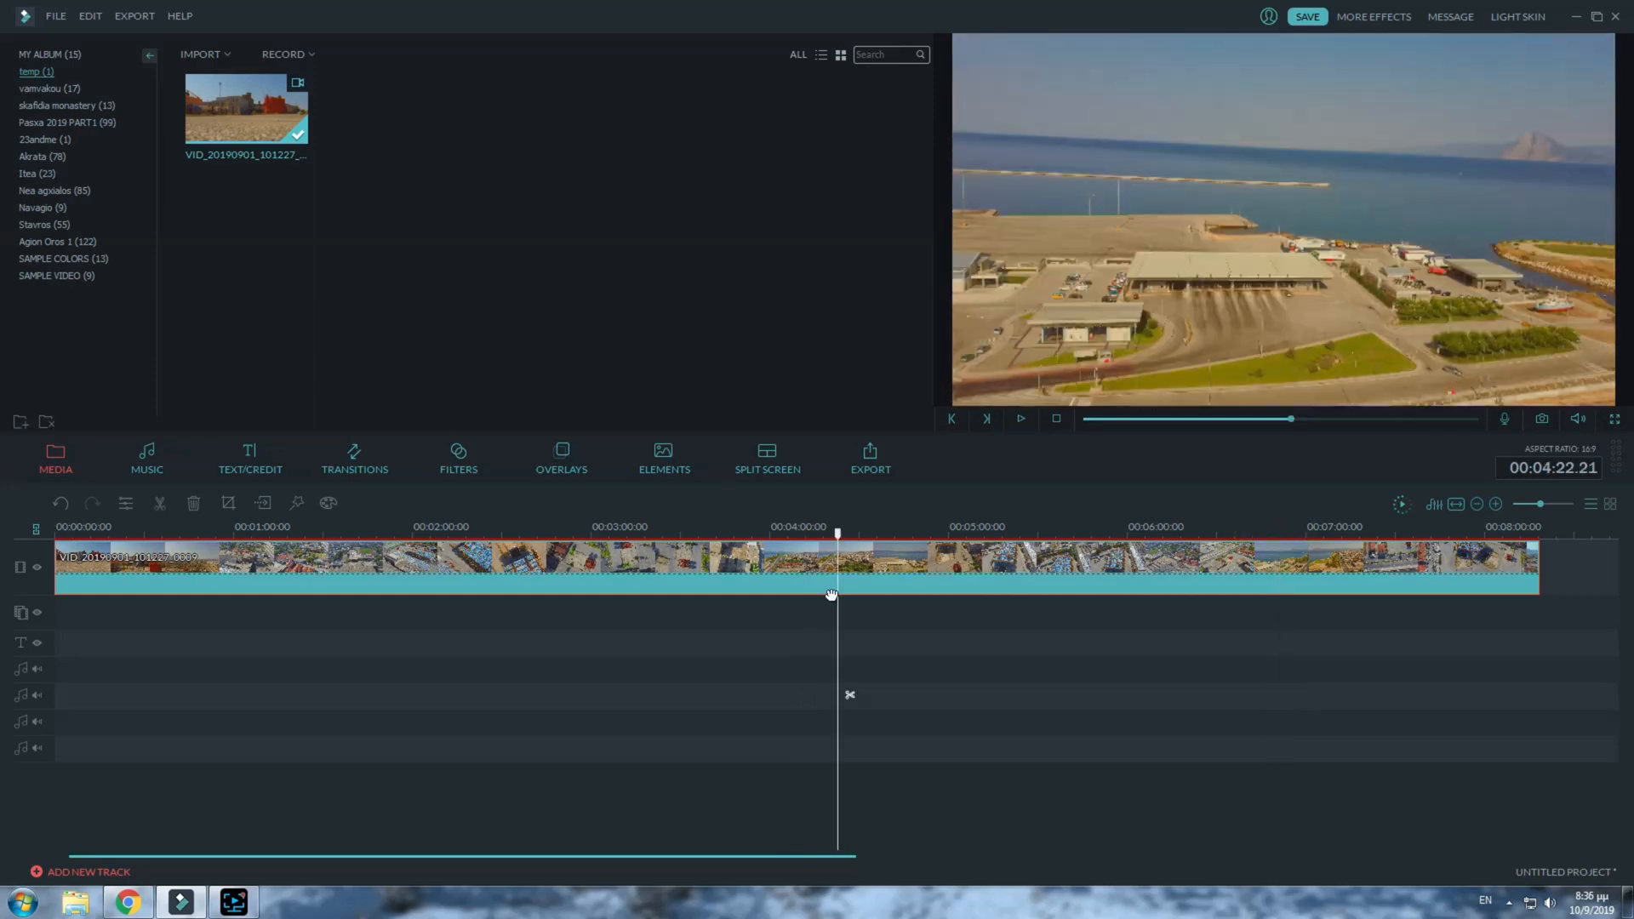
pyautogui.doubleClick(808, 568)
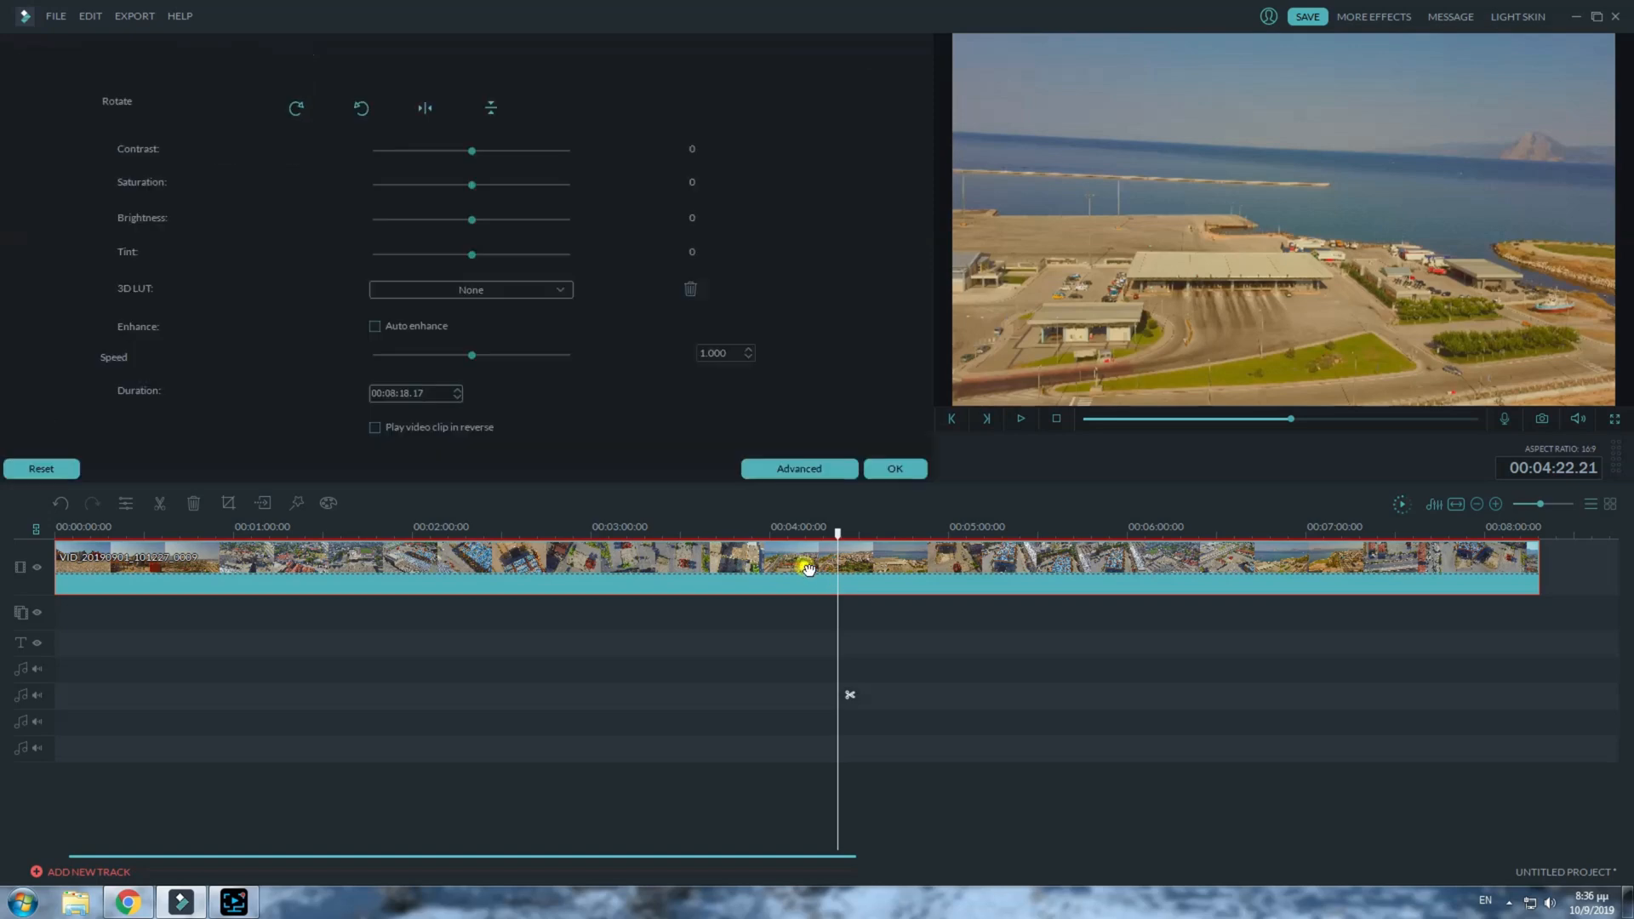
pyautogui.click(799, 466)
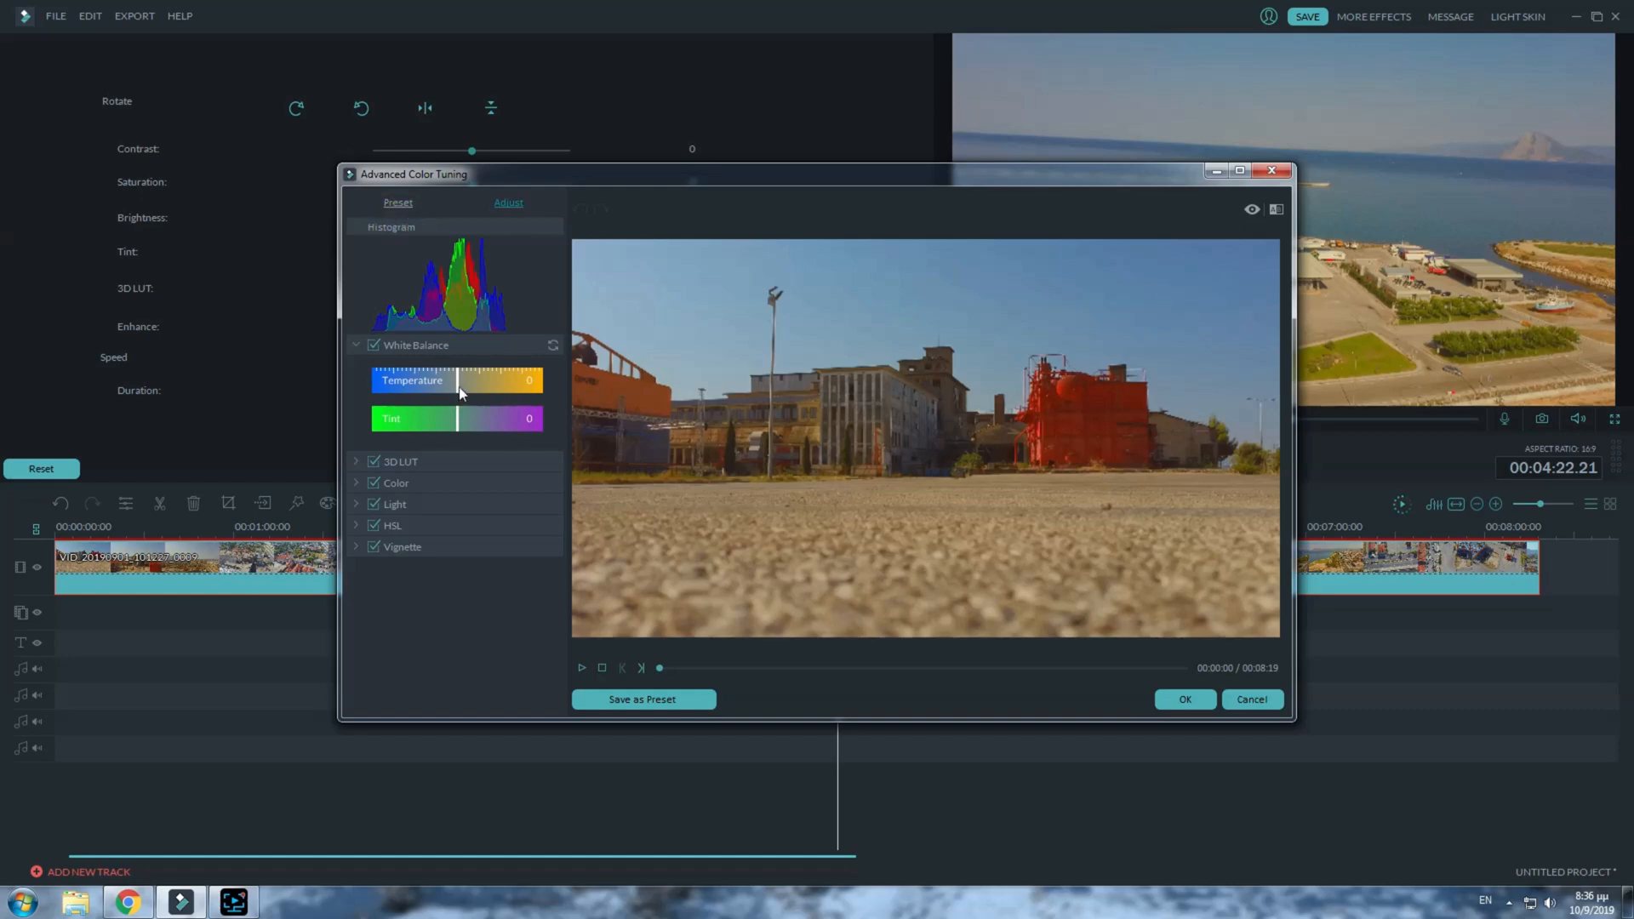
# - Preview a coastal road frame around 00:04:41 and set the white balance temperature to -40
pyautogui.click(749, 669)
pyautogui.click(861, 669)
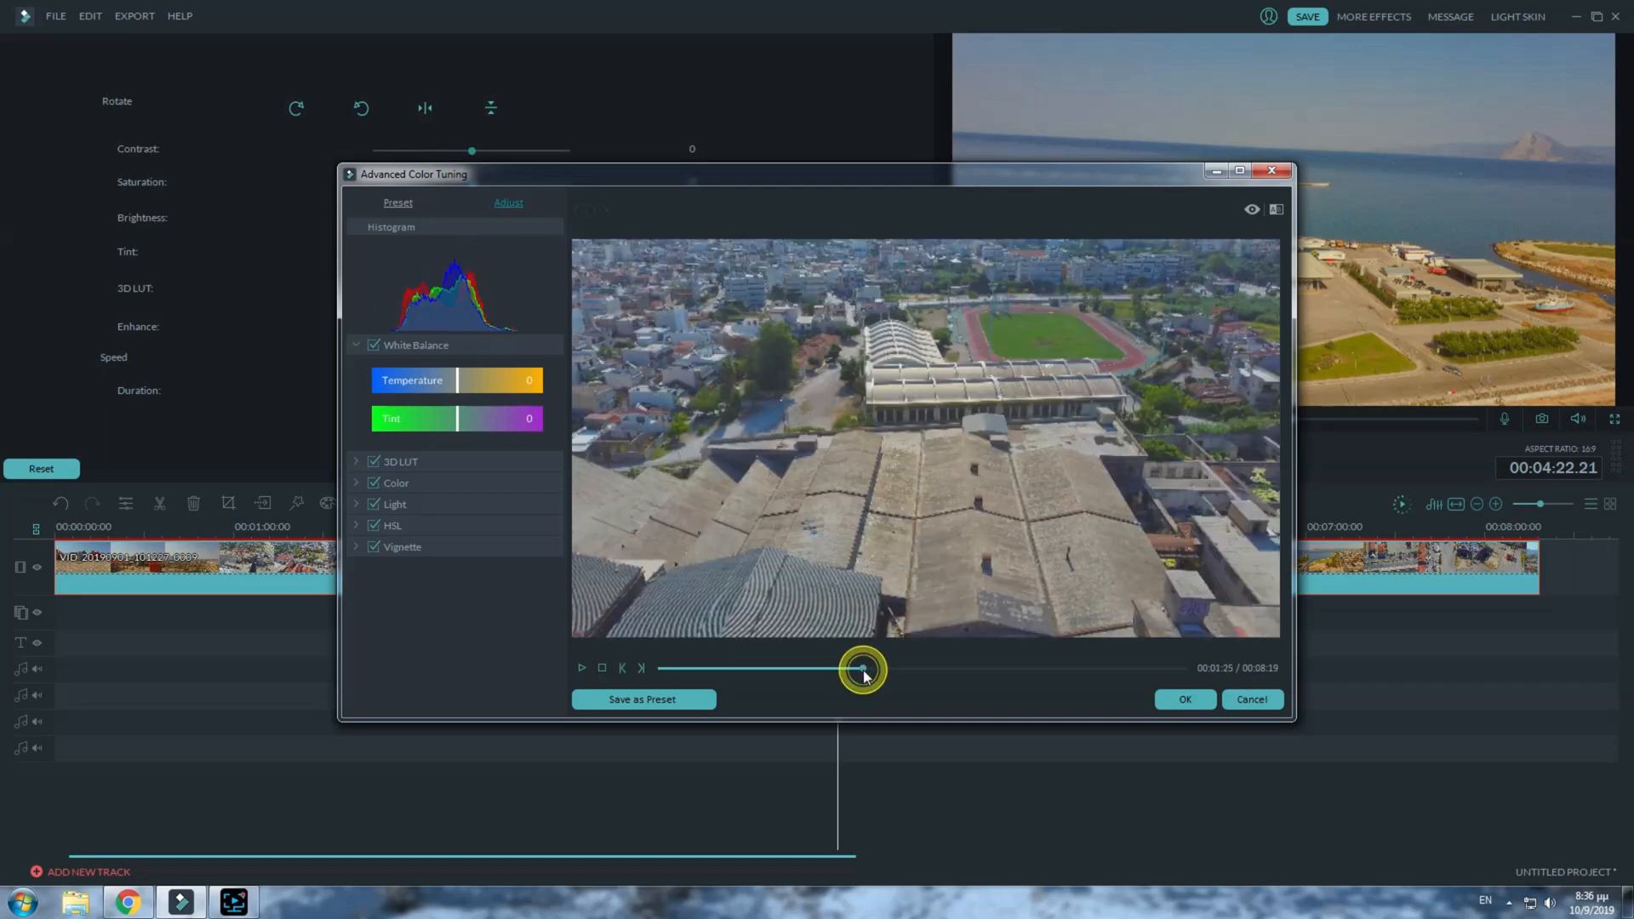
pyautogui.click(956, 669)
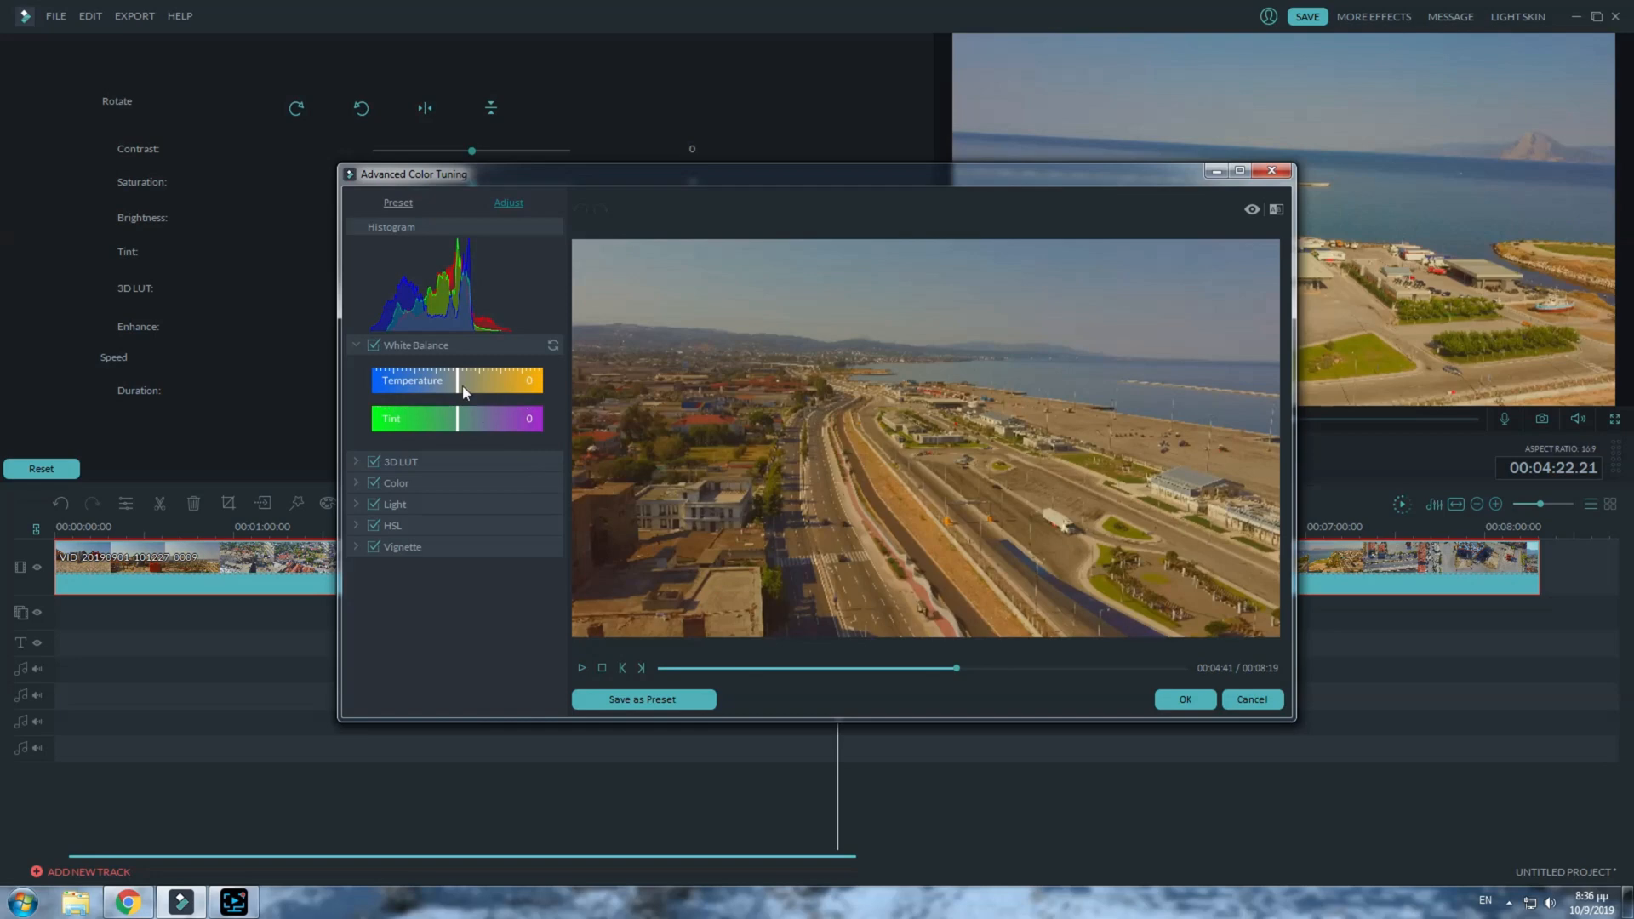
pyautogui.moveTo(459, 383); pyautogui.dragTo(415, 371)
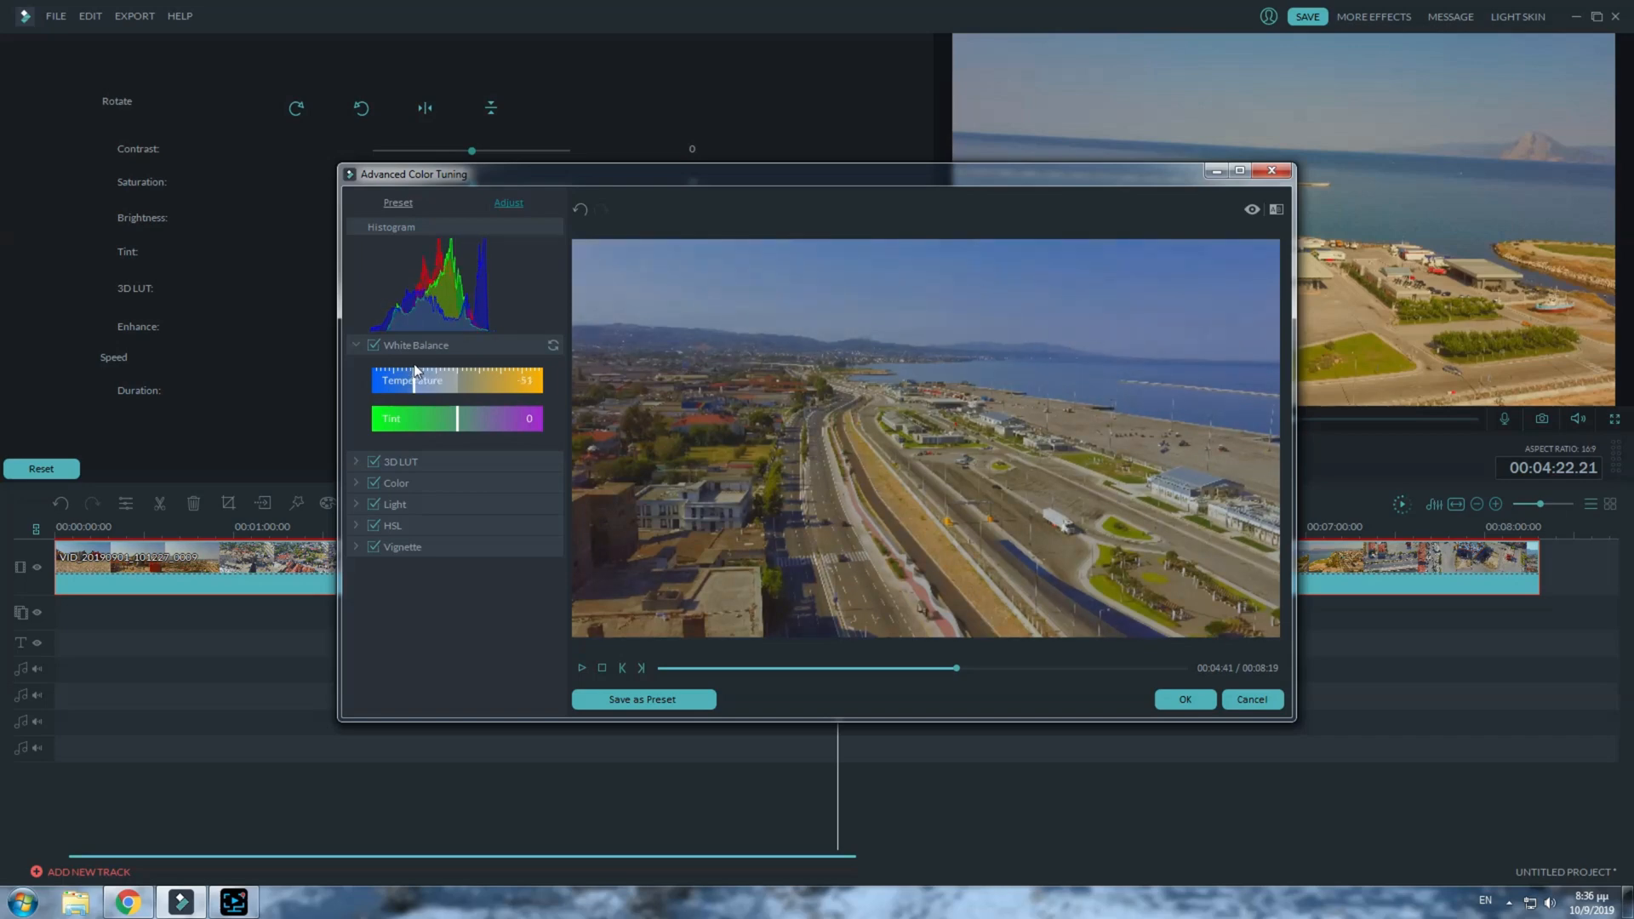
pyautogui.moveTo(415, 371)
pyautogui.mouseDown()
pyautogui.moveTo(375, 357)
pyautogui.moveTo(385, 380)
pyautogui.moveTo(550, 385)
pyautogui.moveTo(424, 382)
pyautogui.mouseUp()
# - Examine the cooler white balance on aerial, road, rooftop and sea frames throughout the clip
pyautogui.moveTo(1037, 670); pyautogui.dragTo(1114, 667)
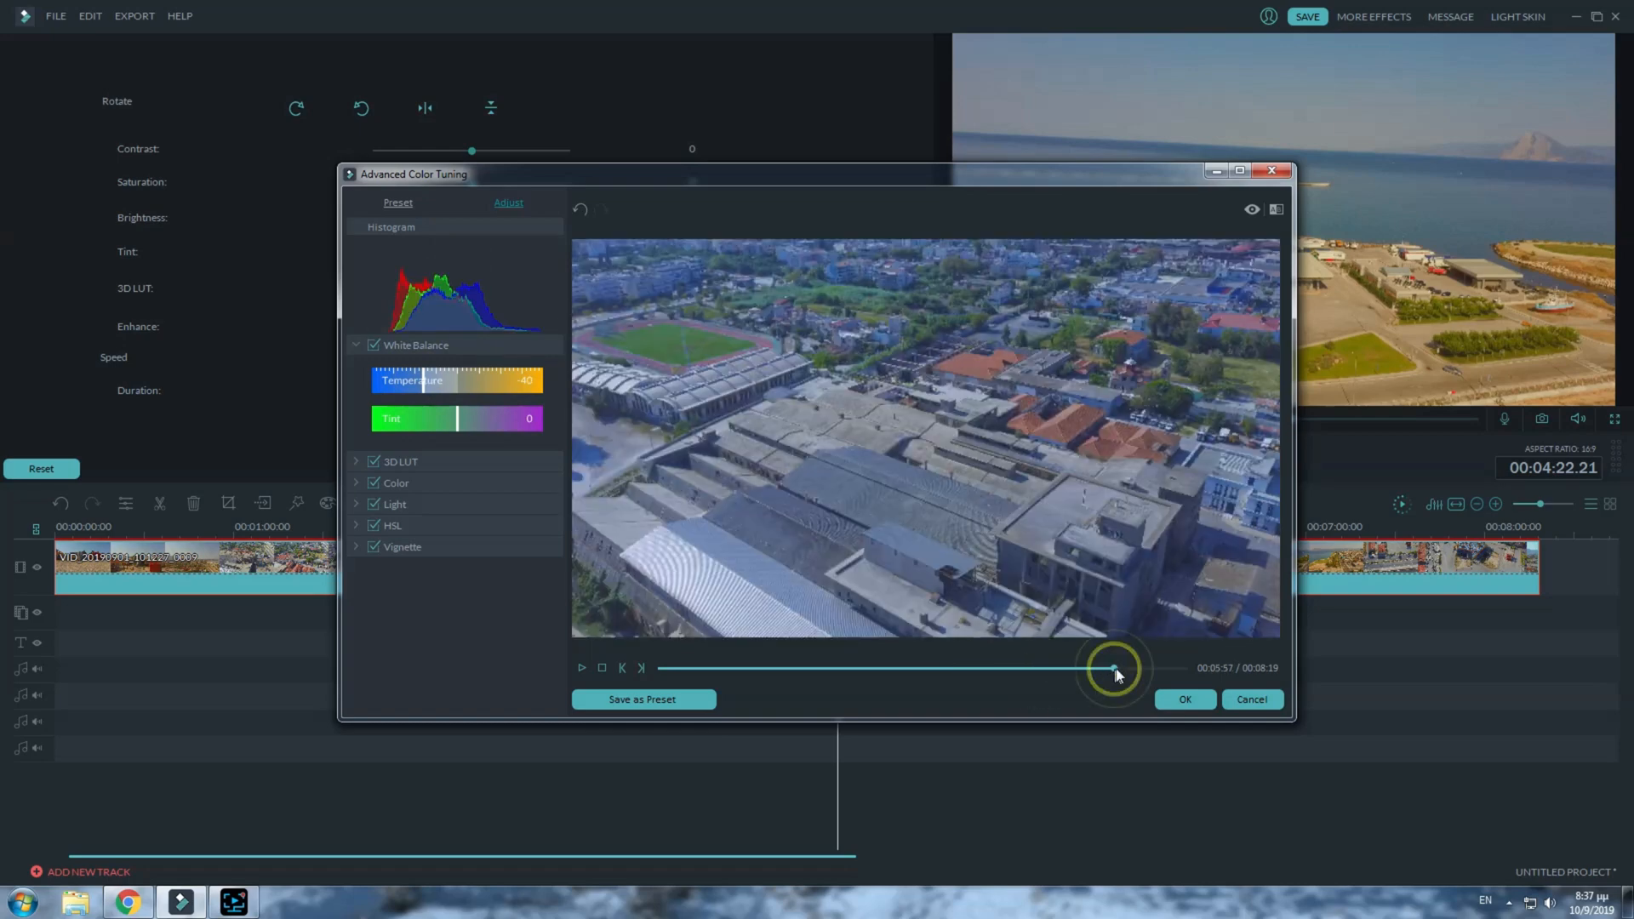
pyautogui.click(1155, 668)
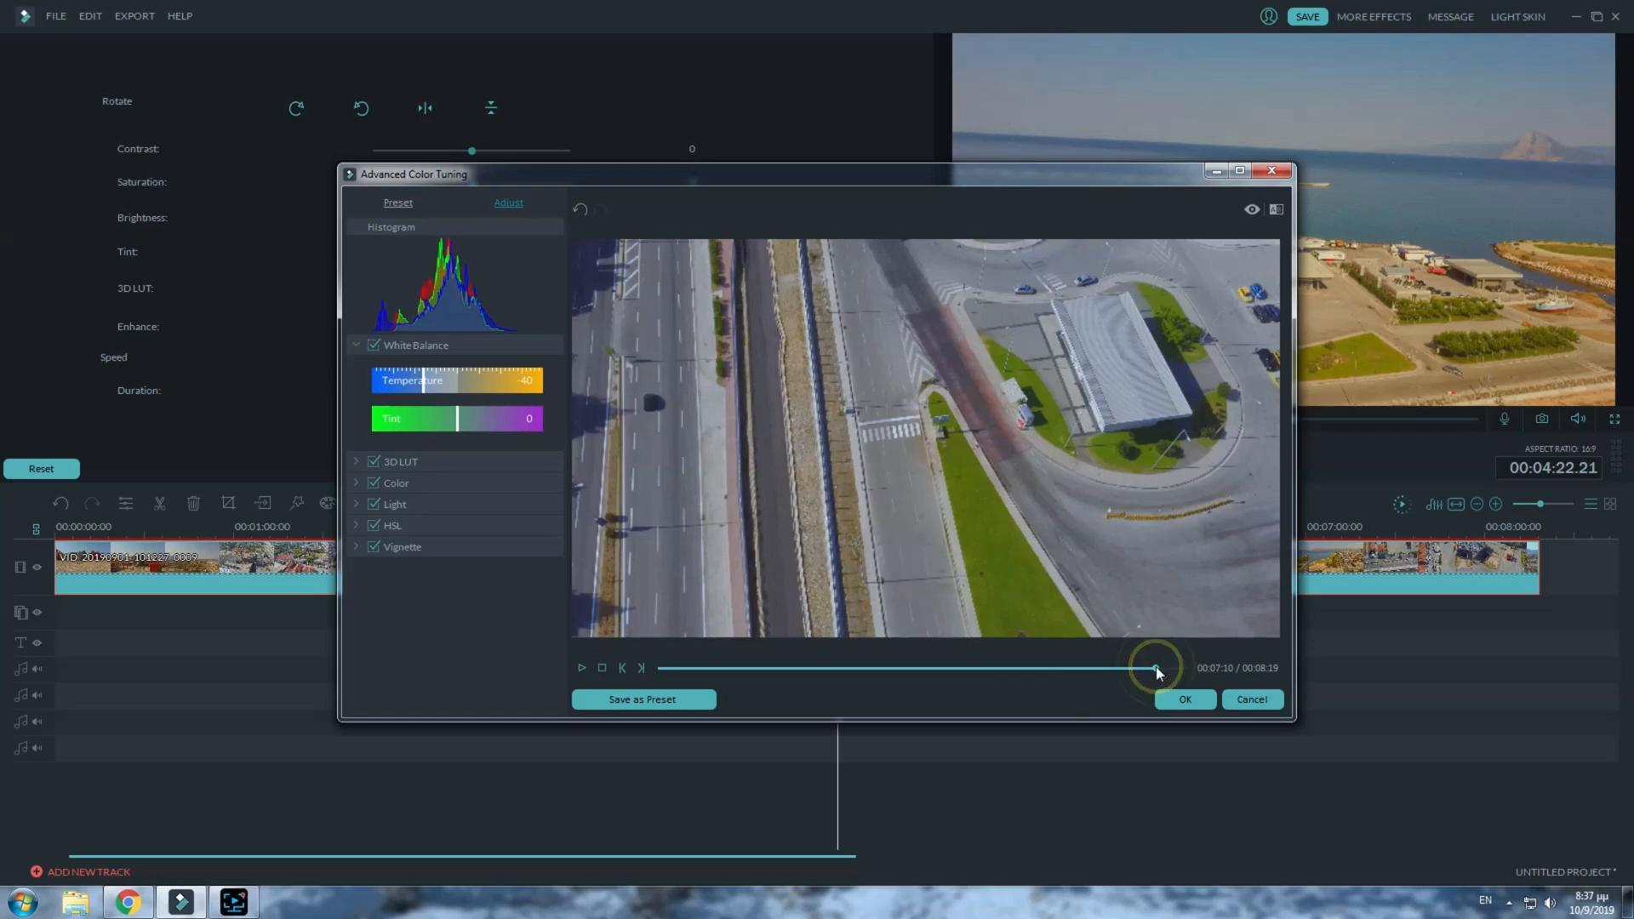
pyautogui.click(1128, 668)
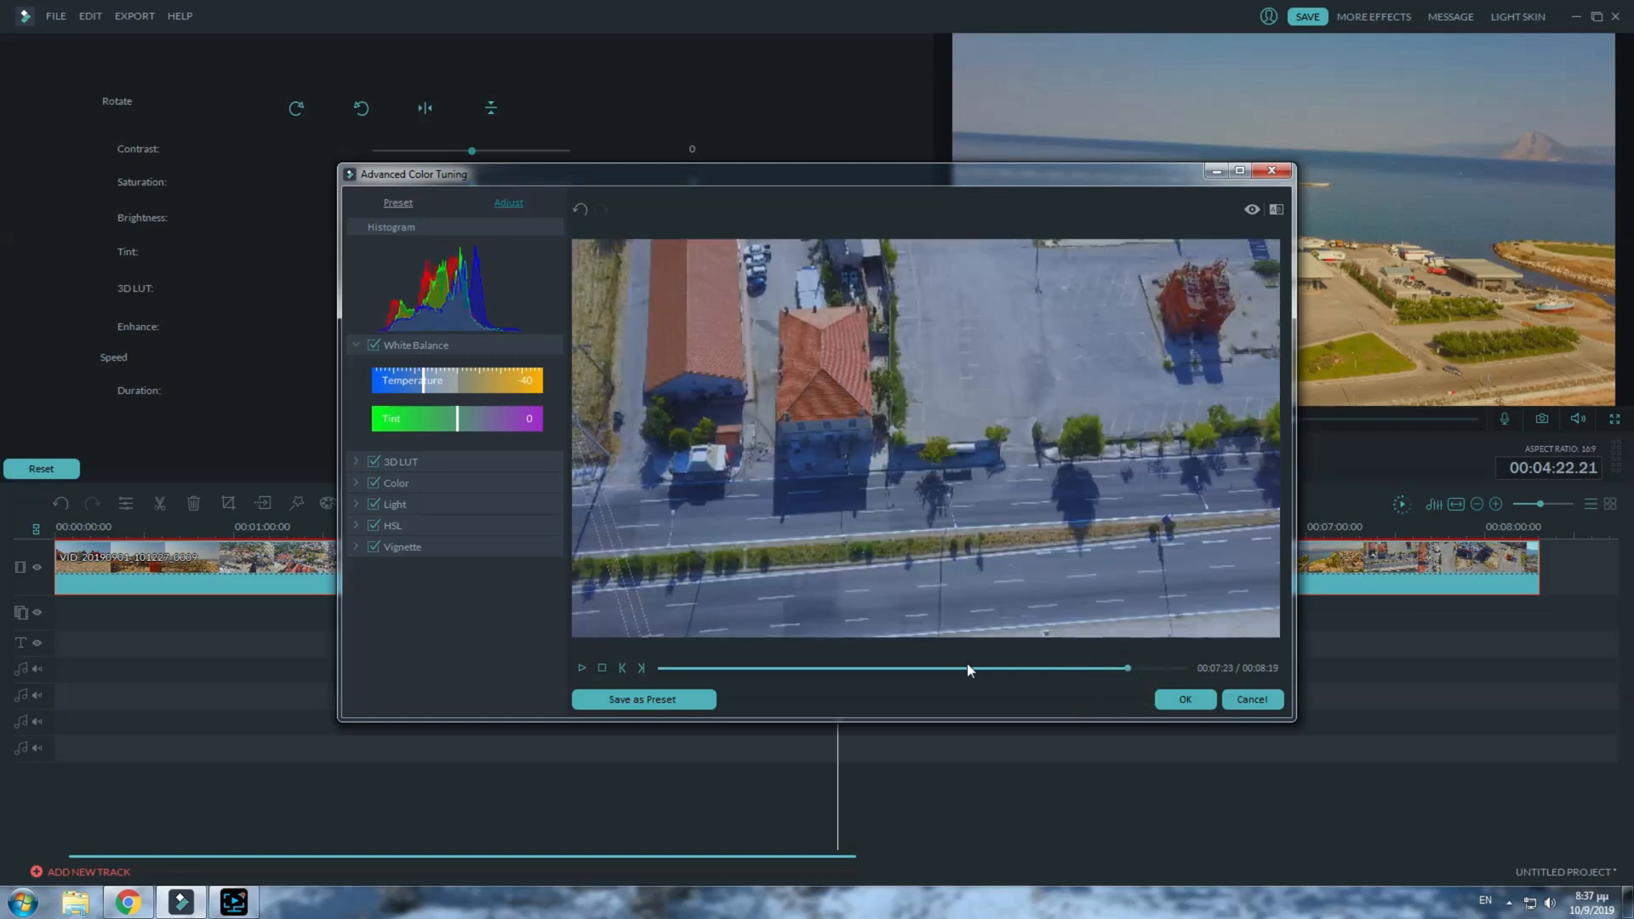
pyautogui.click(776, 668)
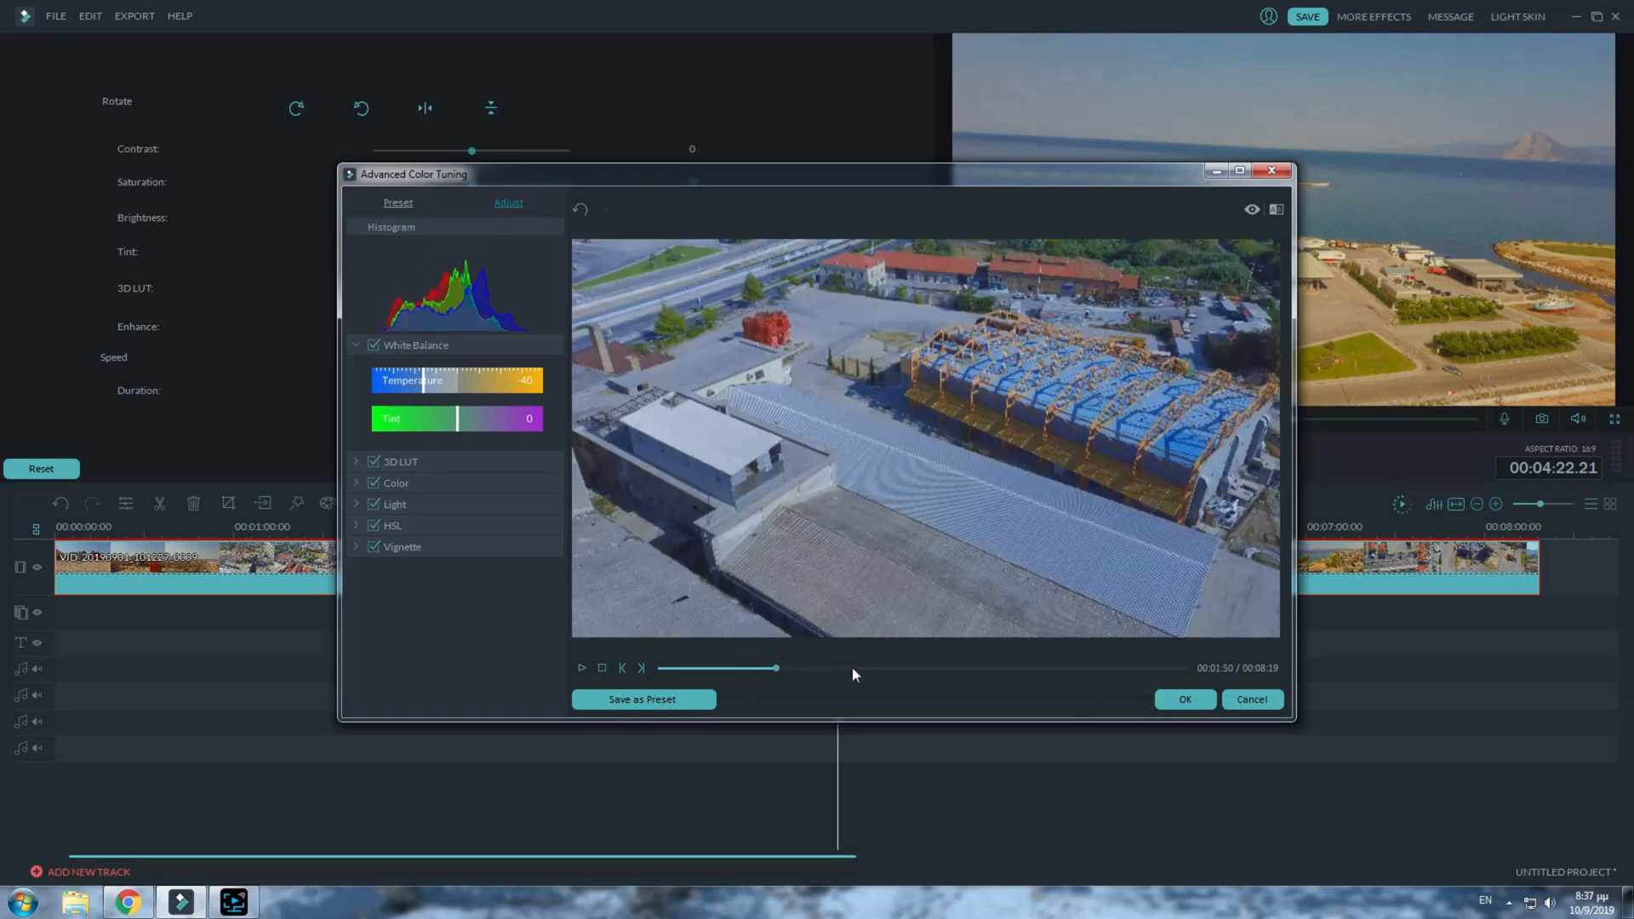
pyautogui.click(1009, 667)
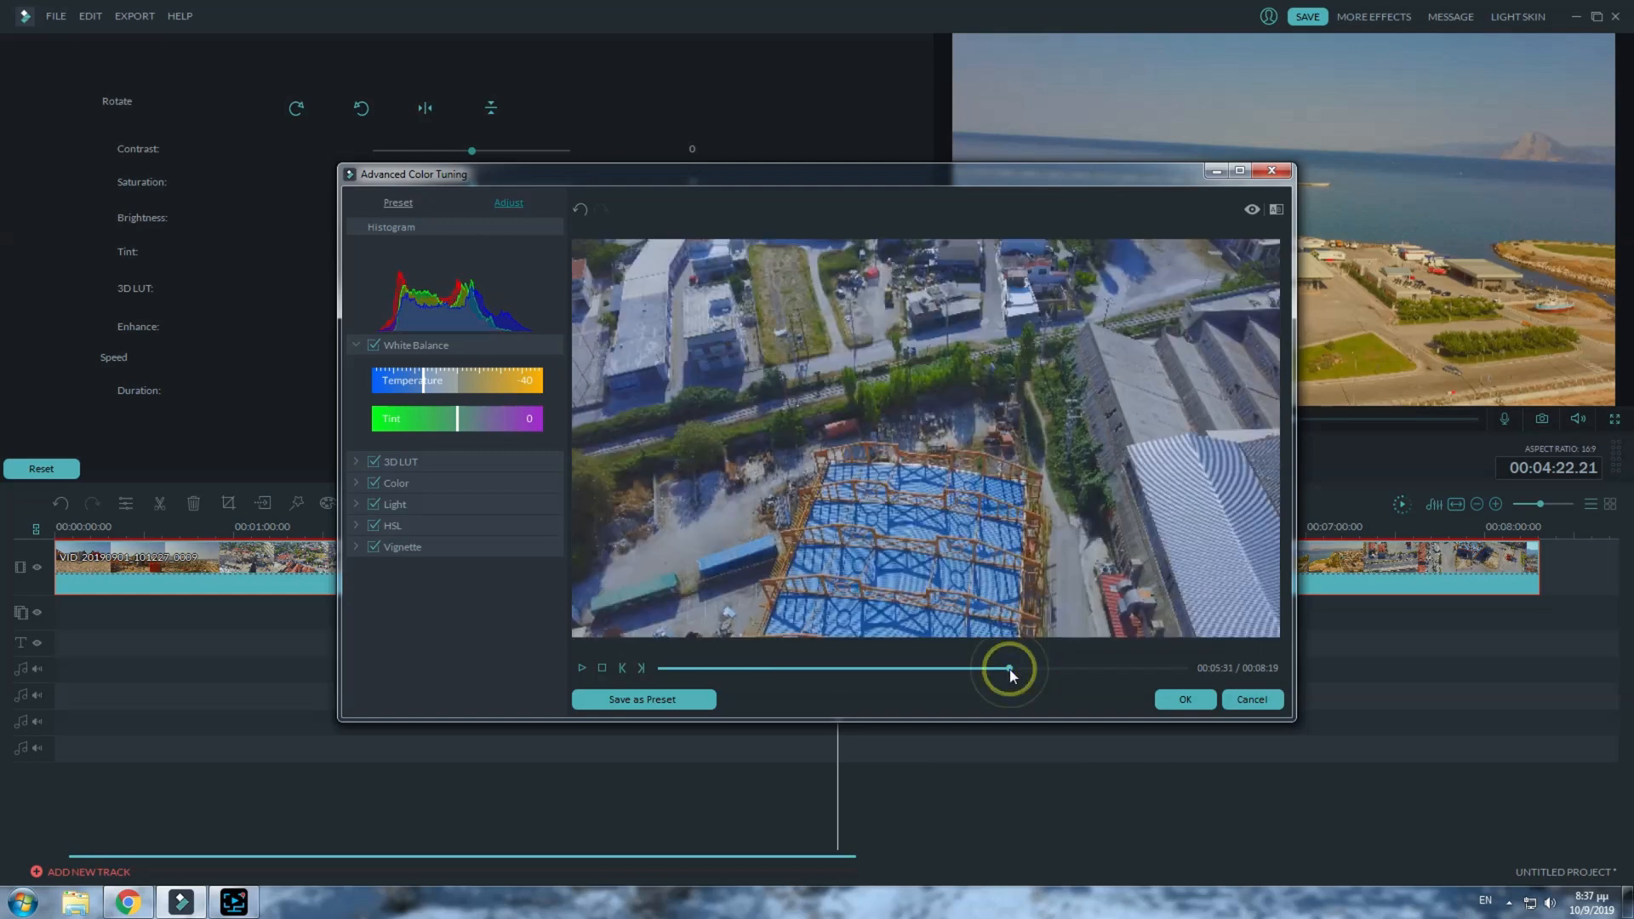
pyautogui.click(797, 667)
pyautogui.click(1101, 669)
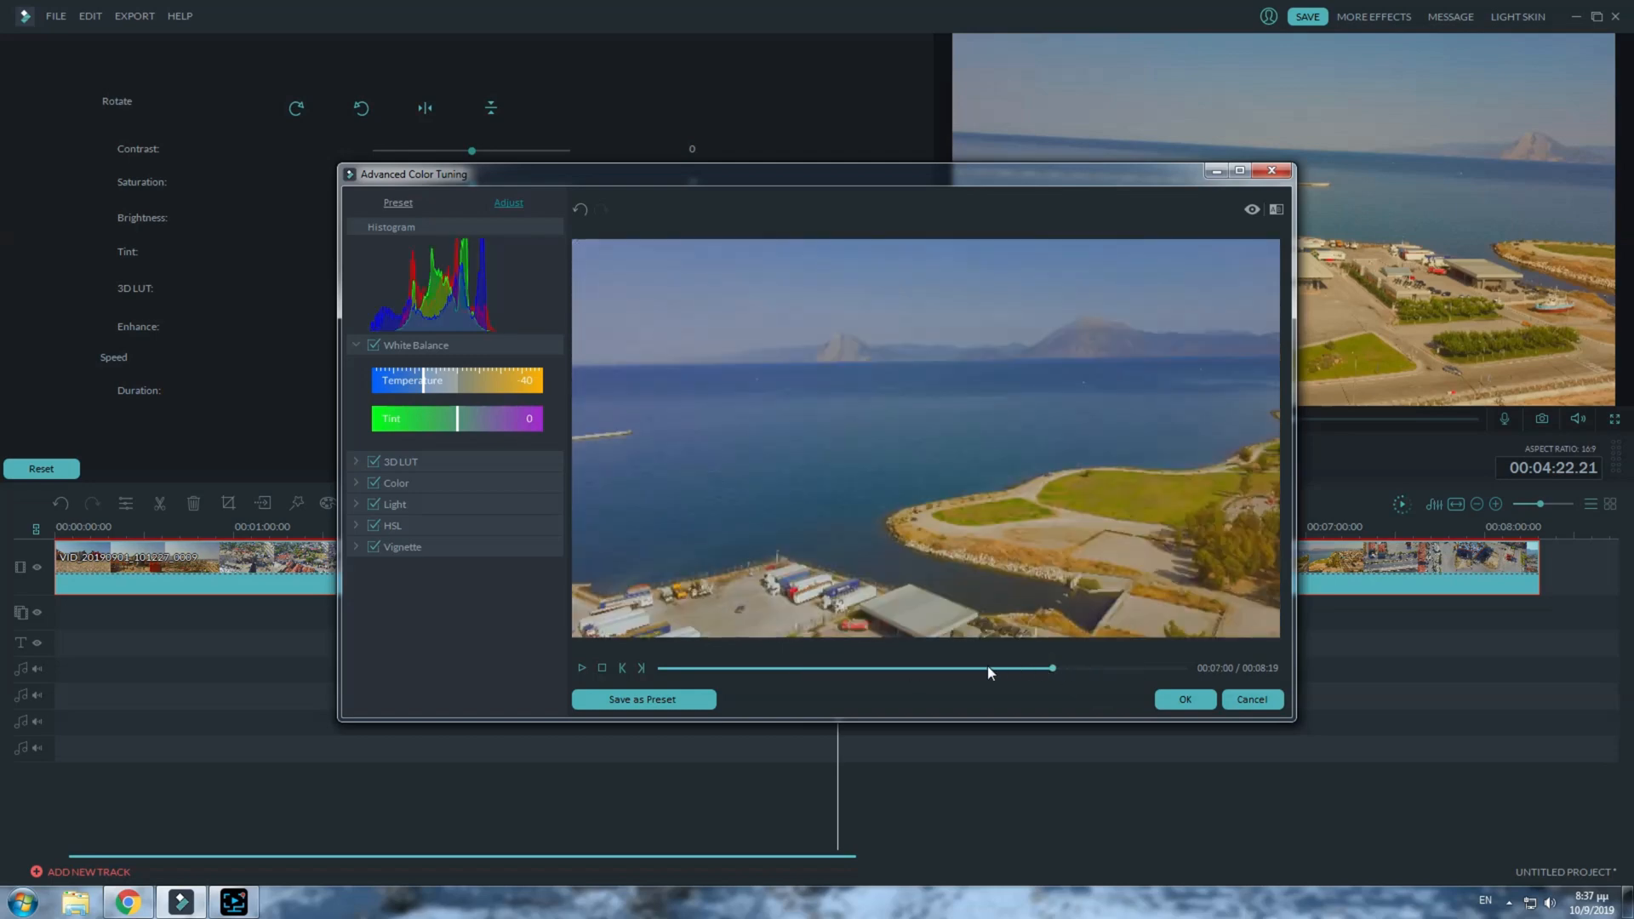
pyautogui.click(987, 669)
pyautogui.moveTo(987, 669); pyautogui.dragTo(1057, 671)
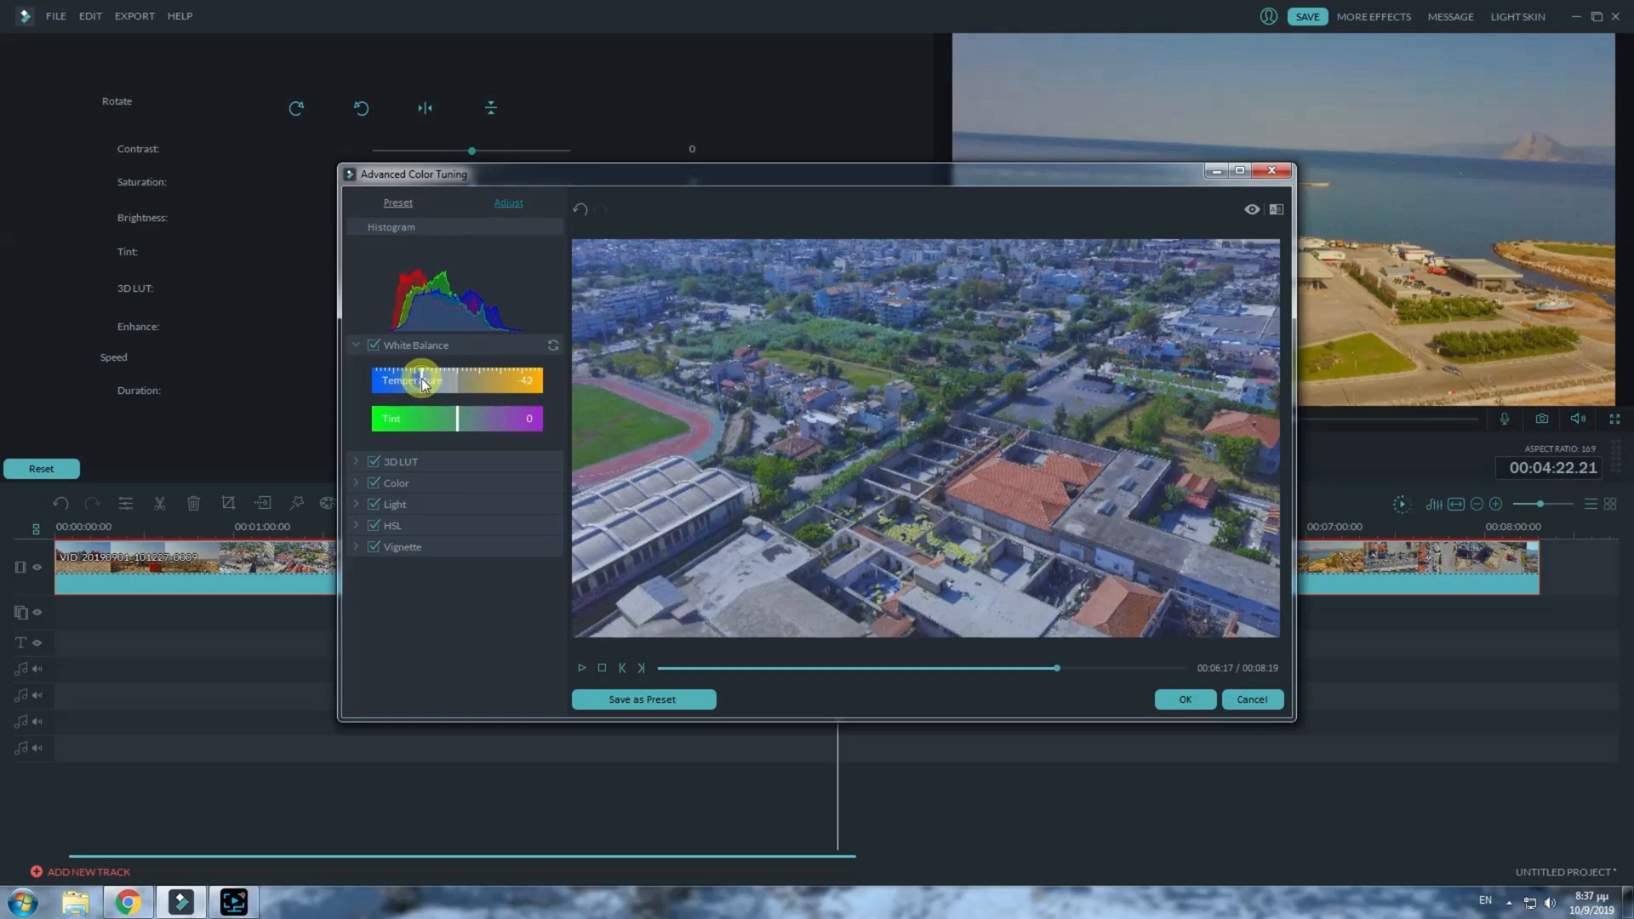
# - Set the white balance temperature to -30 and check it on frames throughout the clip
pyautogui.moveTo(423, 380); pyautogui.dragTo(433, 390)
pyautogui.click(1123, 668)
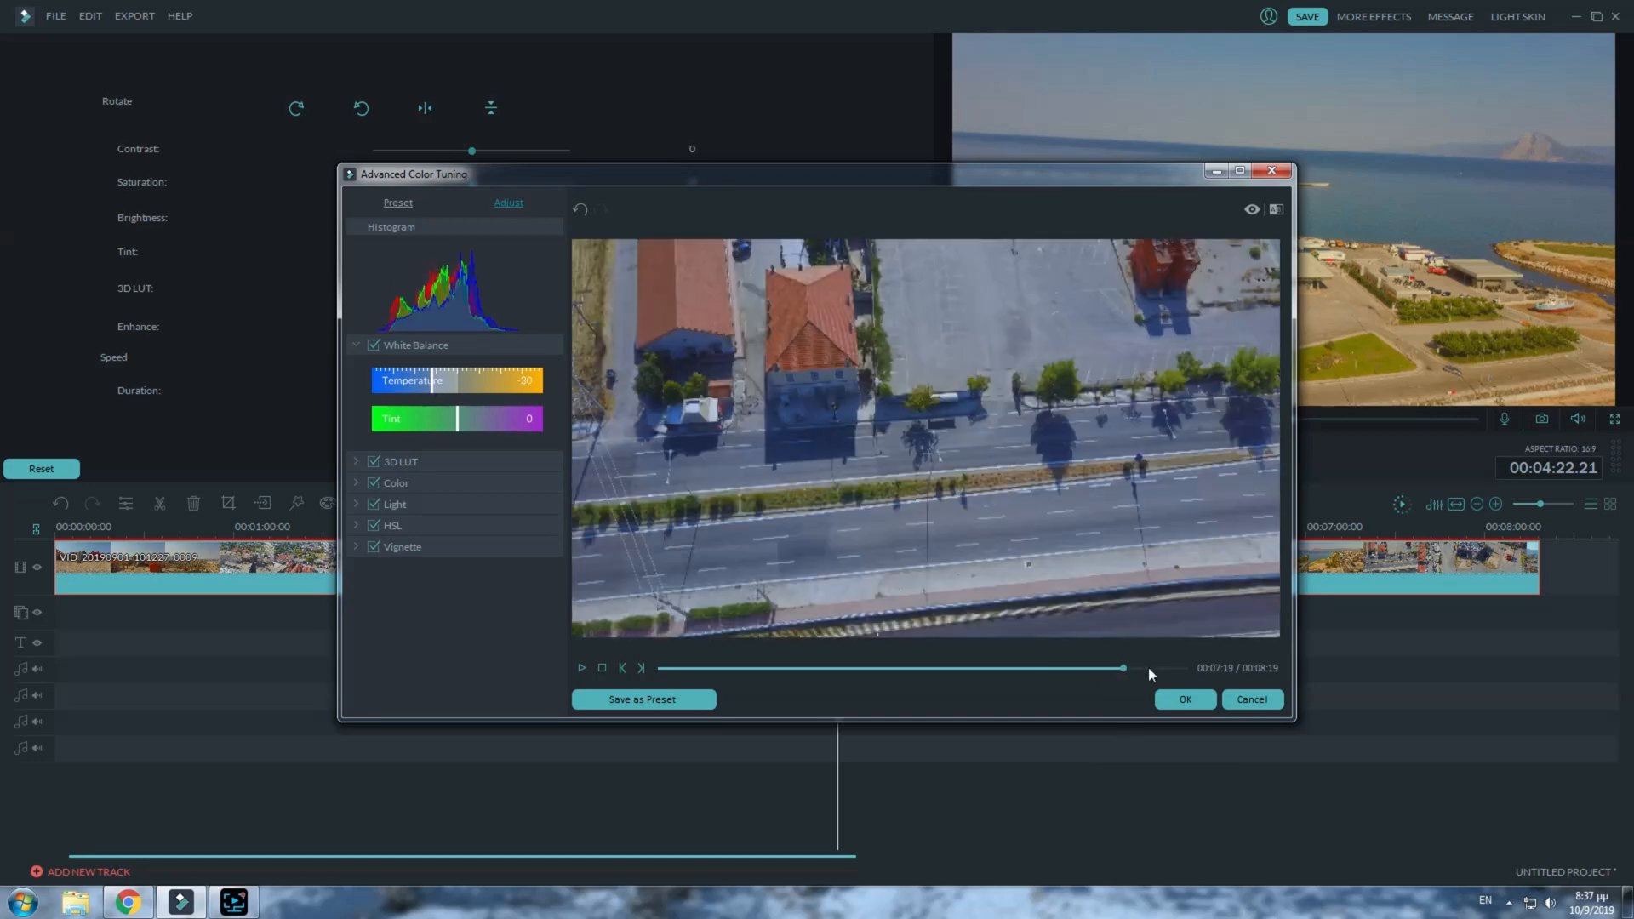
pyautogui.click(1162, 667)
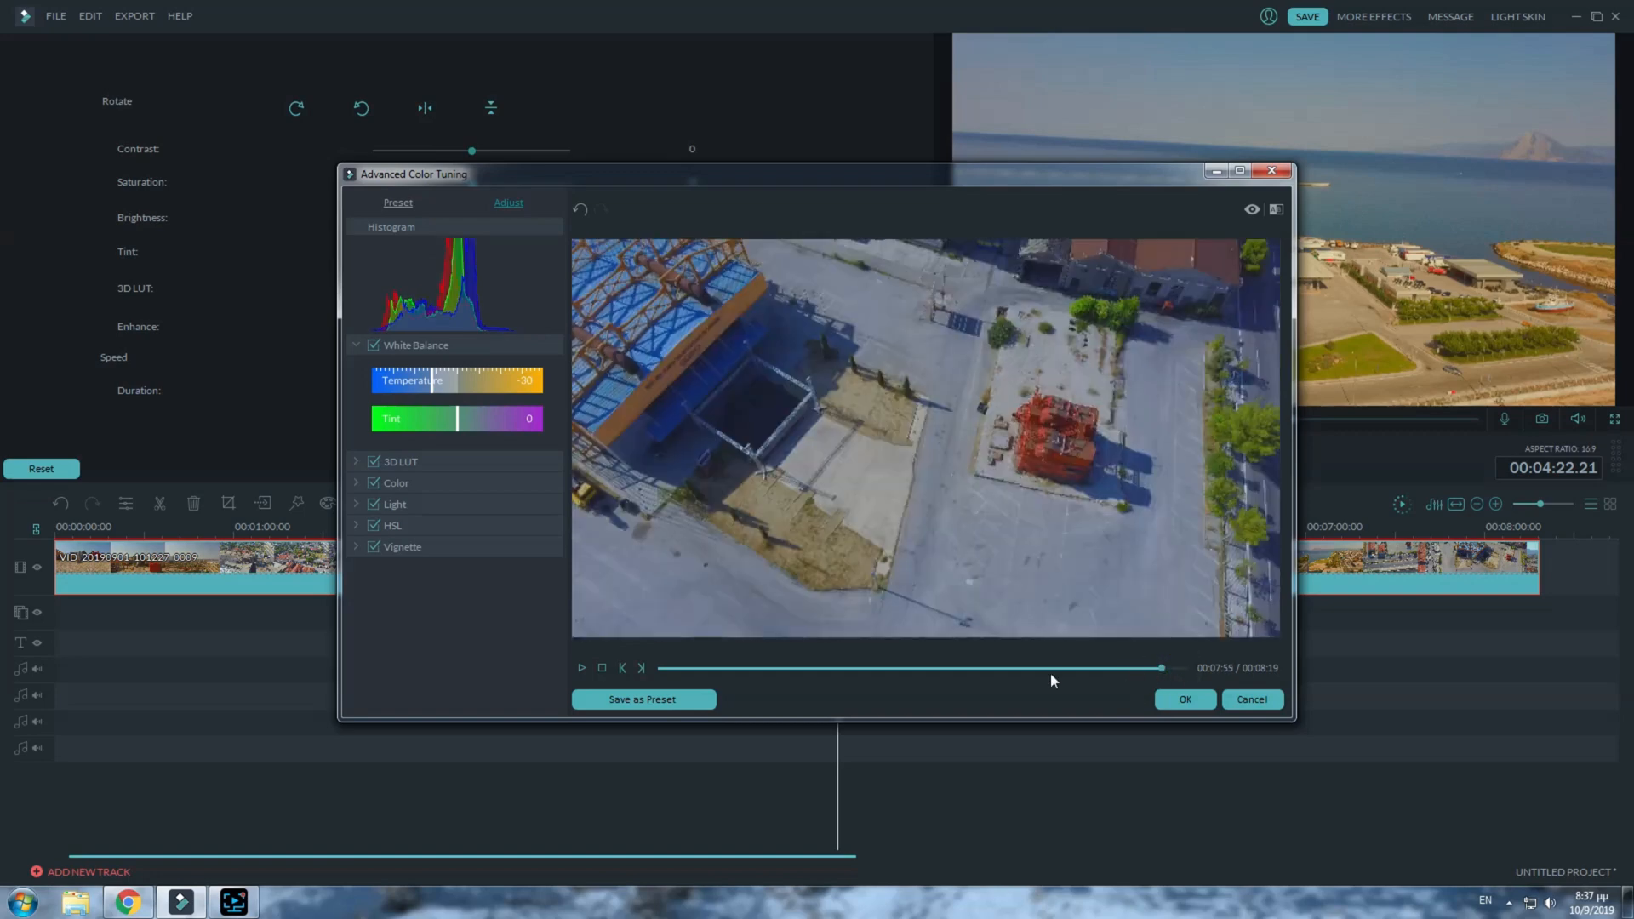
pyautogui.click(728, 668)
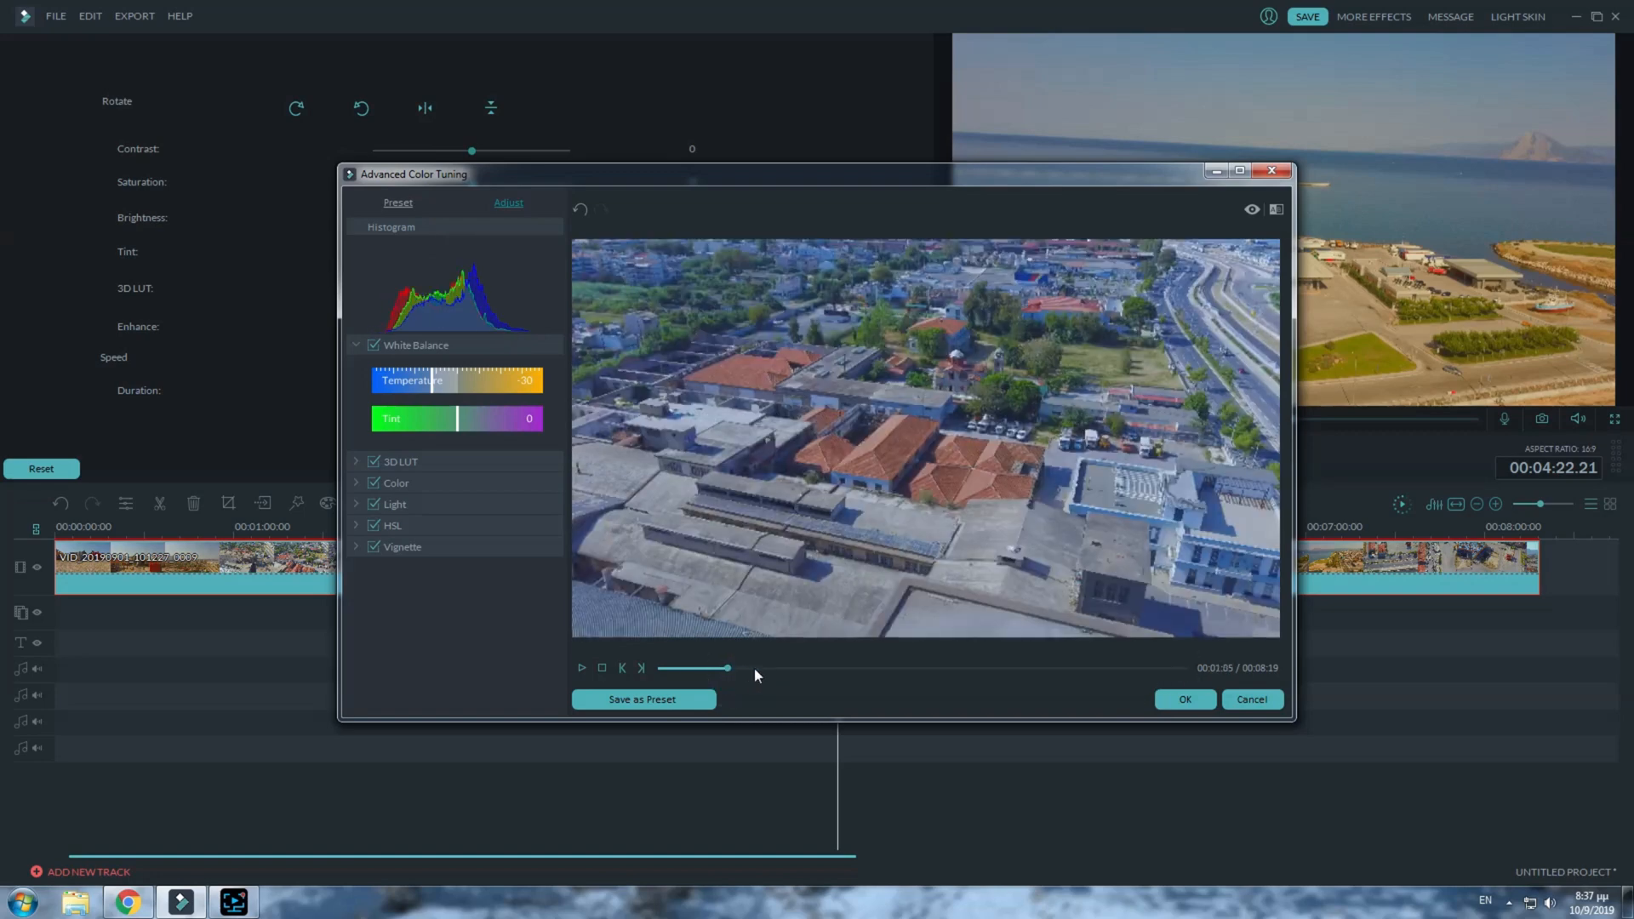
pyautogui.click(1050, 668)
# - In the Color adjustments, set the contrast to 42 and the exposure to 13, previewing the result on other frames
pyautogui.click(356, 483)
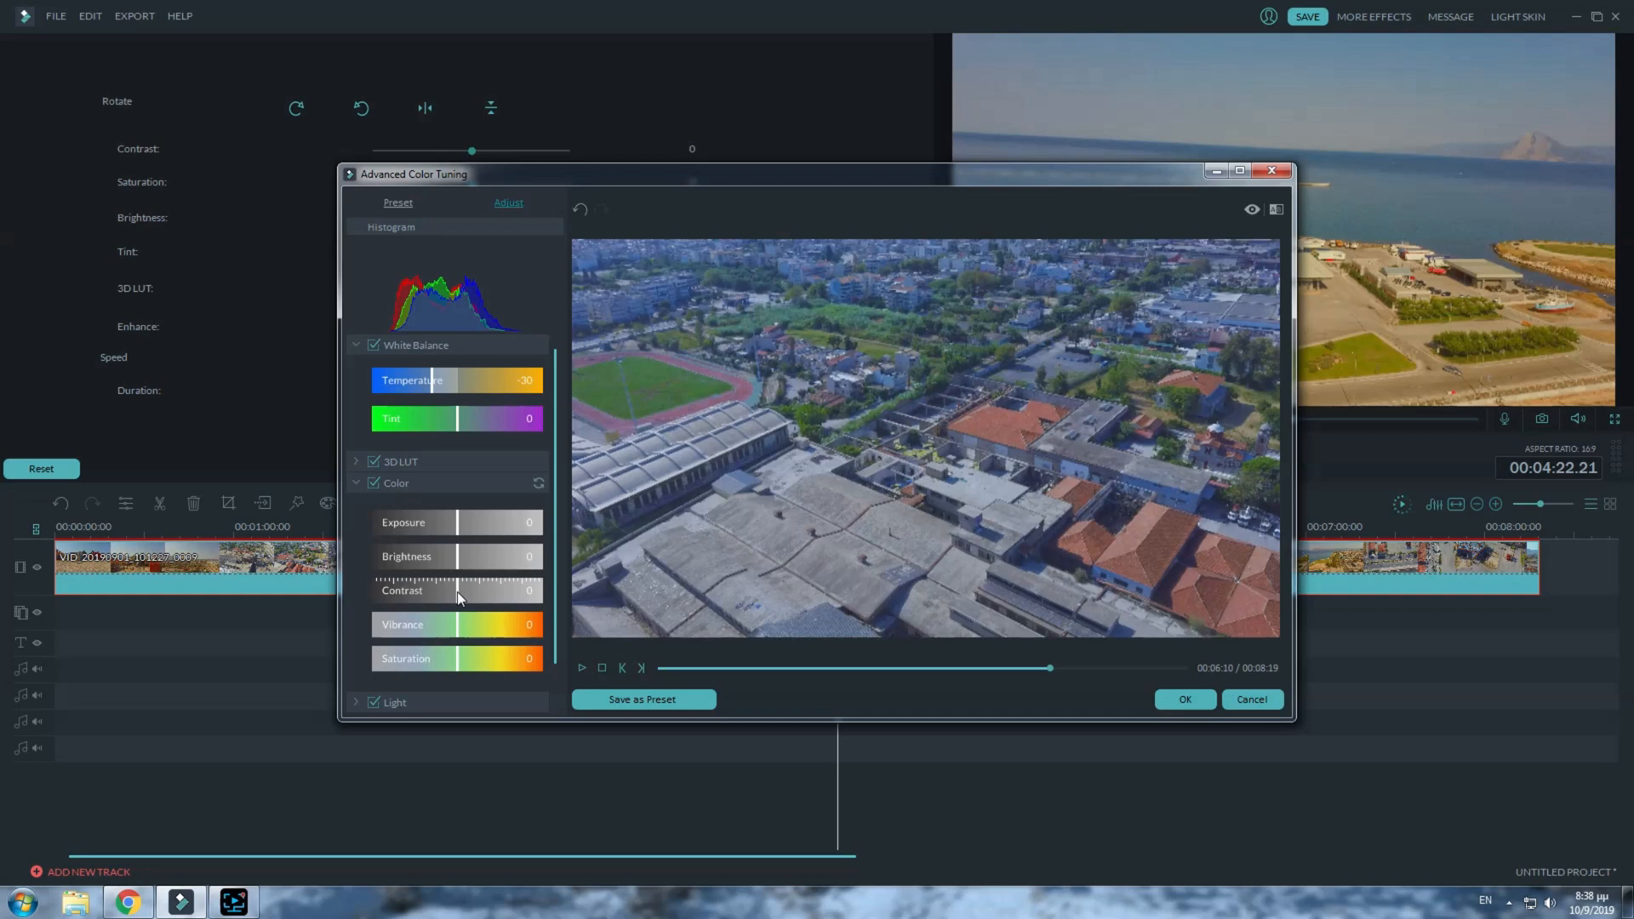
pyautogui.moveTo(458, 597); pyautogui.dragTo(495, 604)
pyautogui.moveTo(458, 521); pyautogui.dragTo(468, 519)
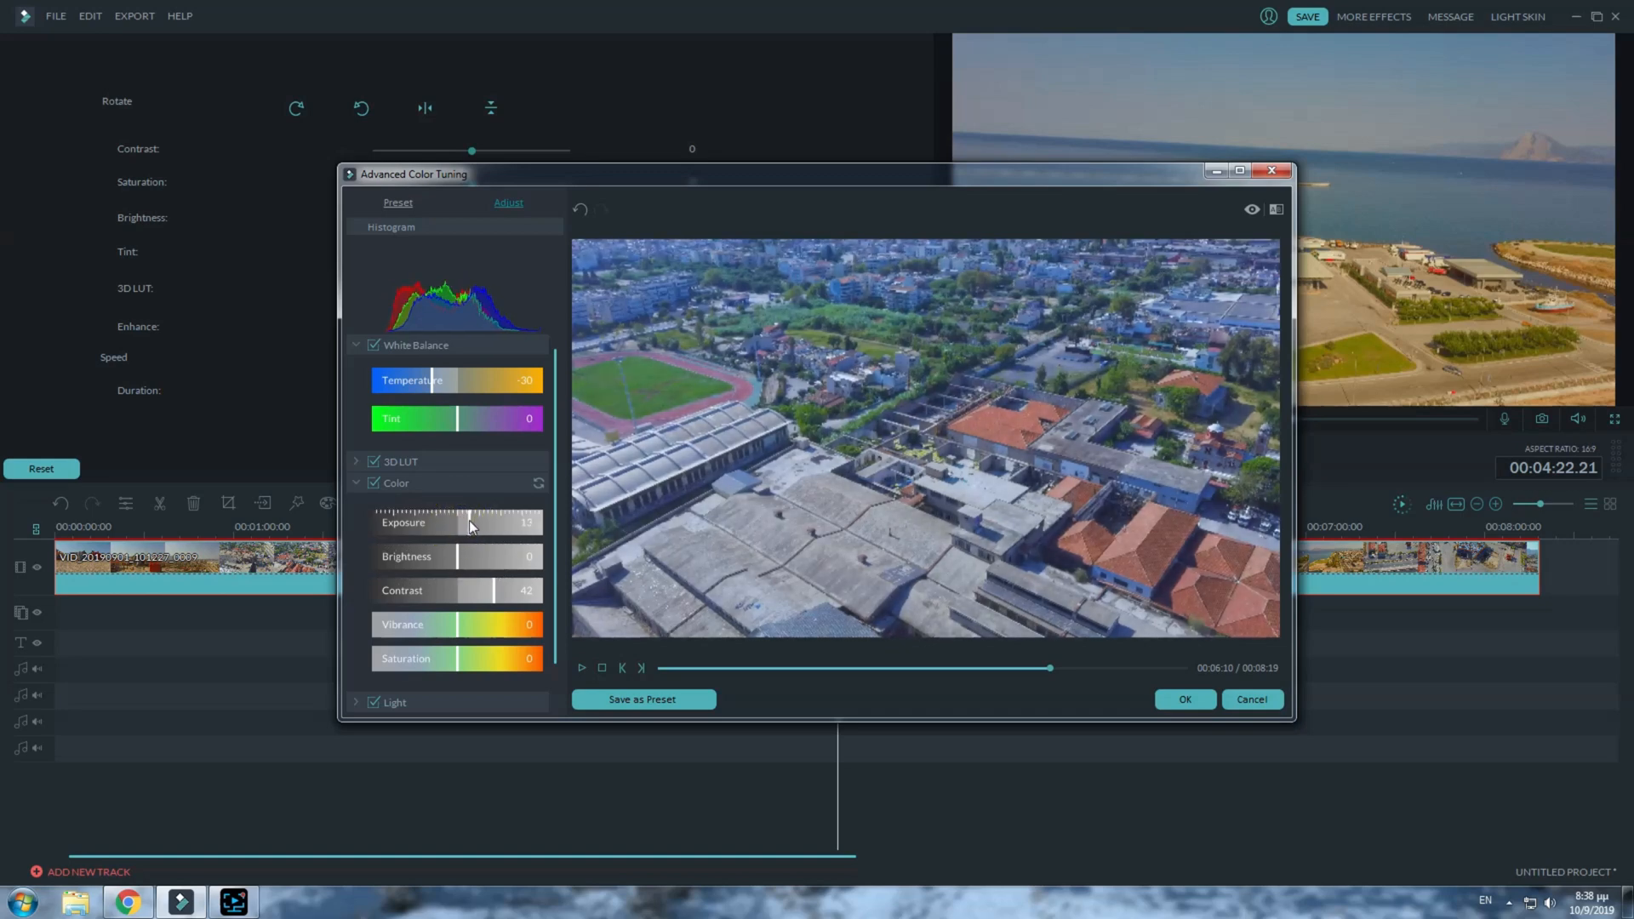
pyautogui.moveTo(1132, 668); pyautogui.dragTo(803, 670)
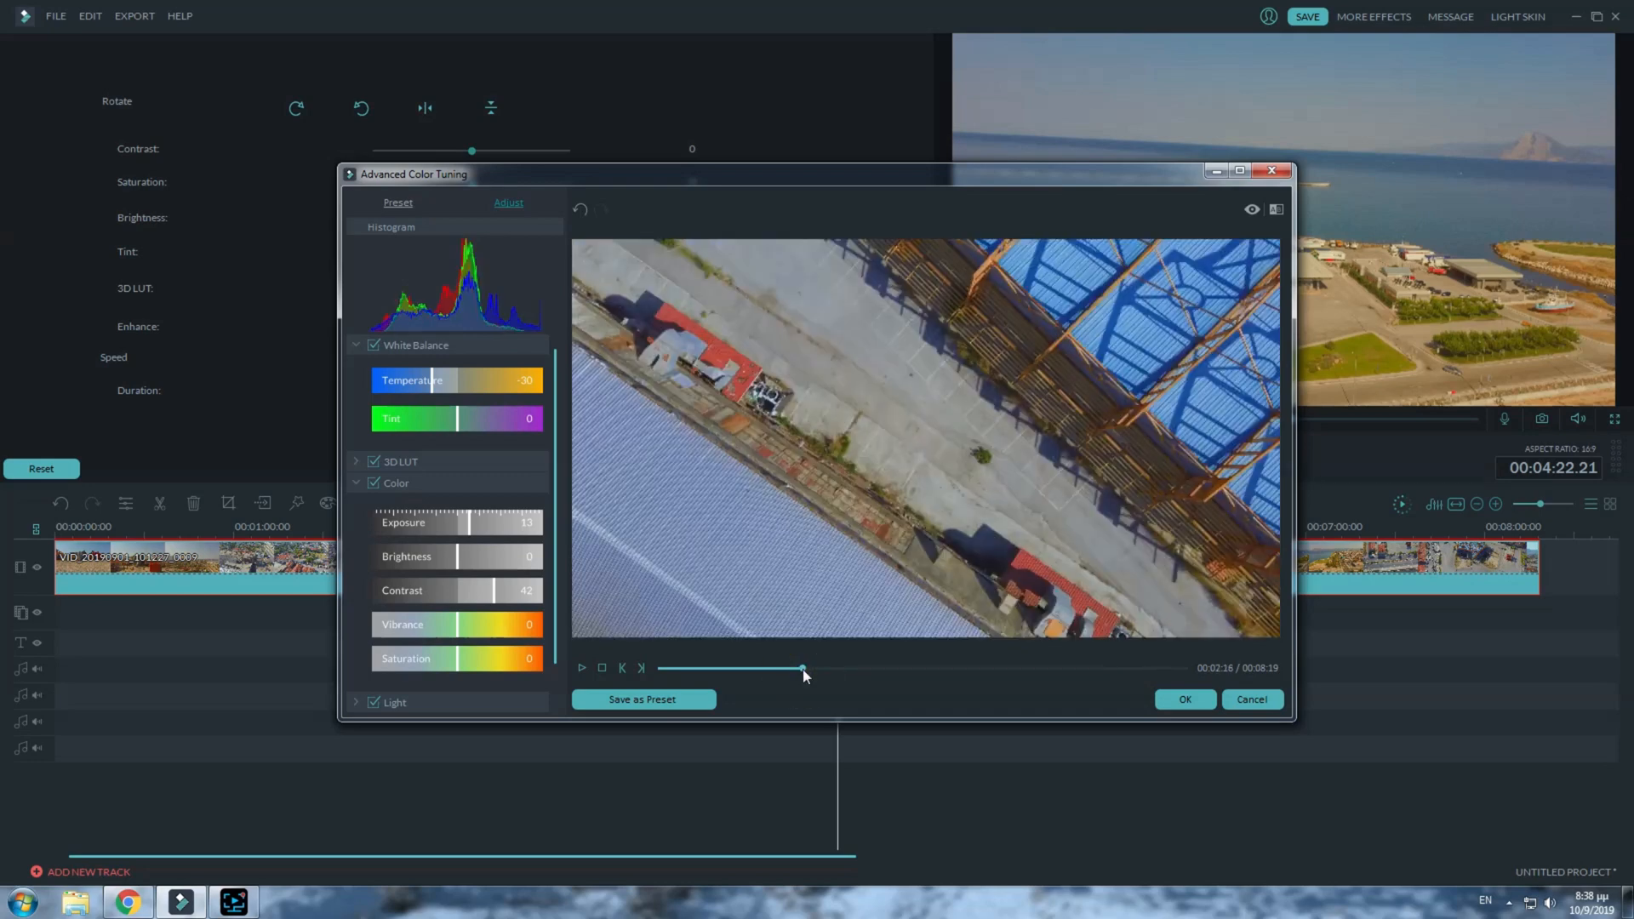
pyautogui.click(793, 669)
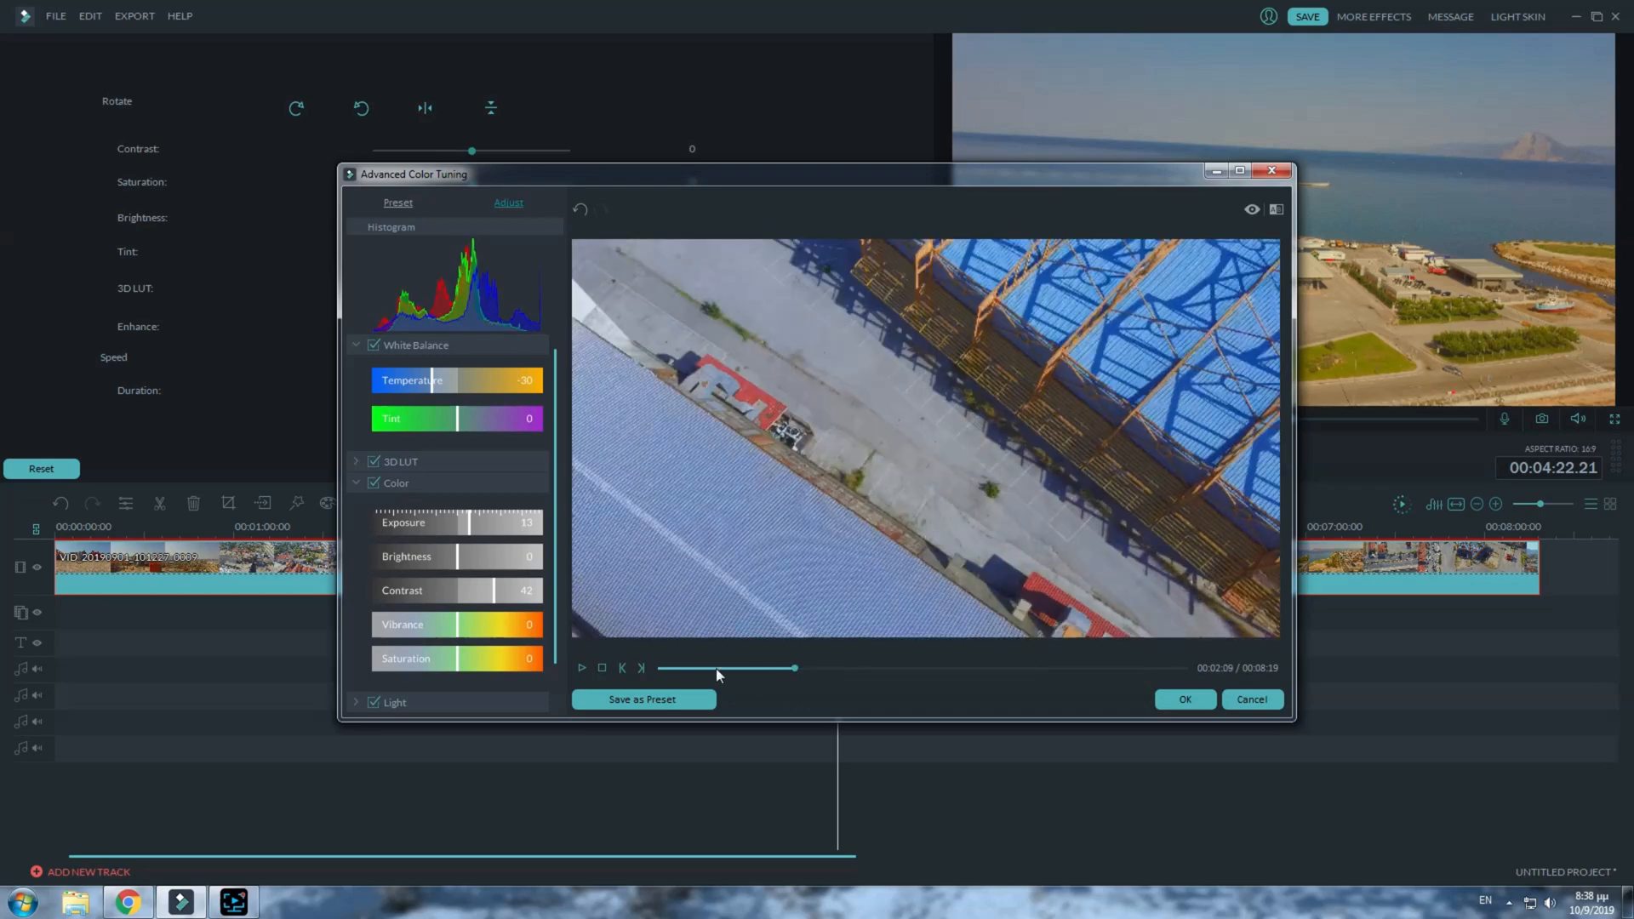
pyautogui.click(717, 668)
pyautogui.click(912, 667)
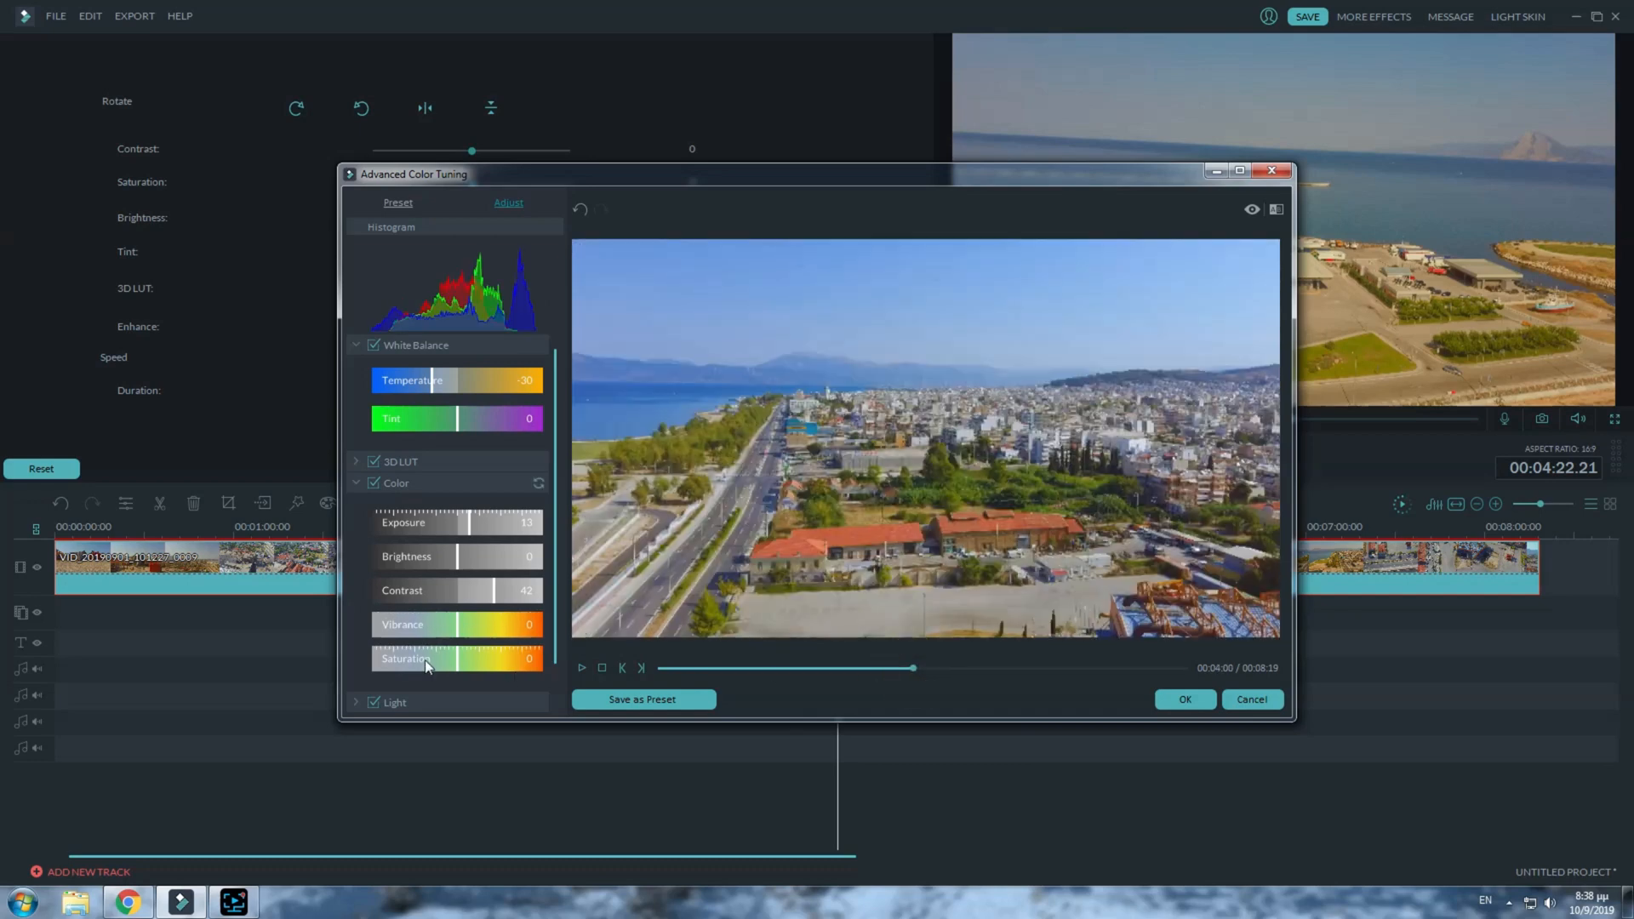
# - Set the color saturation to 20, comparing its effect on building and sea frames of the clip
pyautogui.moveTo(457, 655); pyautogui.dragTo(475, 657)
pyautogui.click(763, 668)
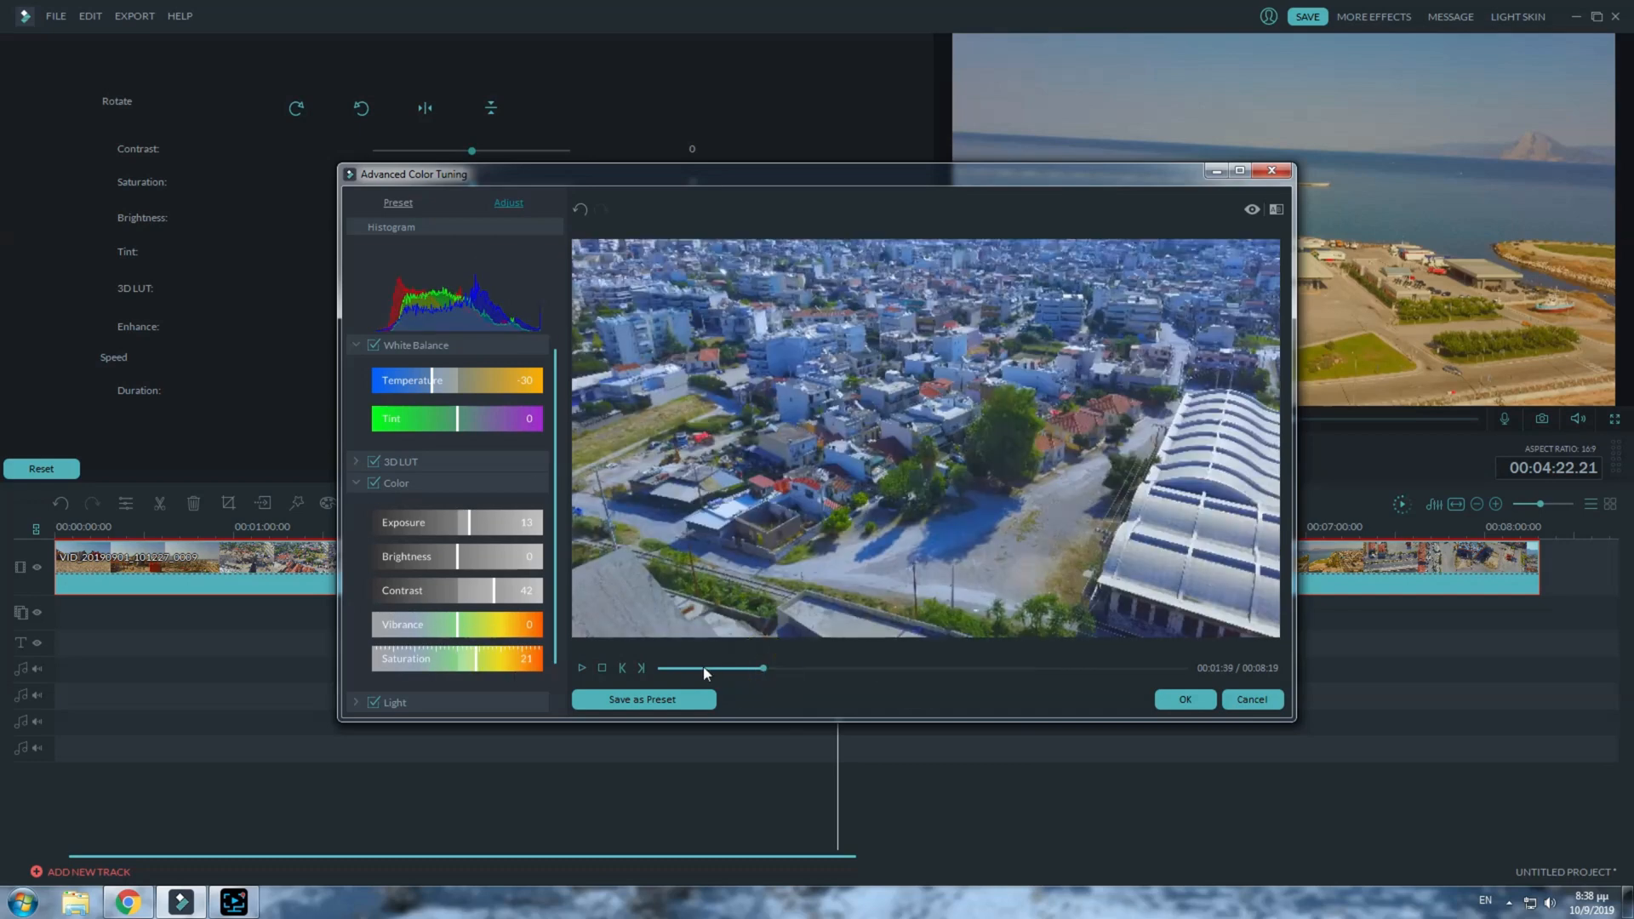
pyautogui.click(703, 667)
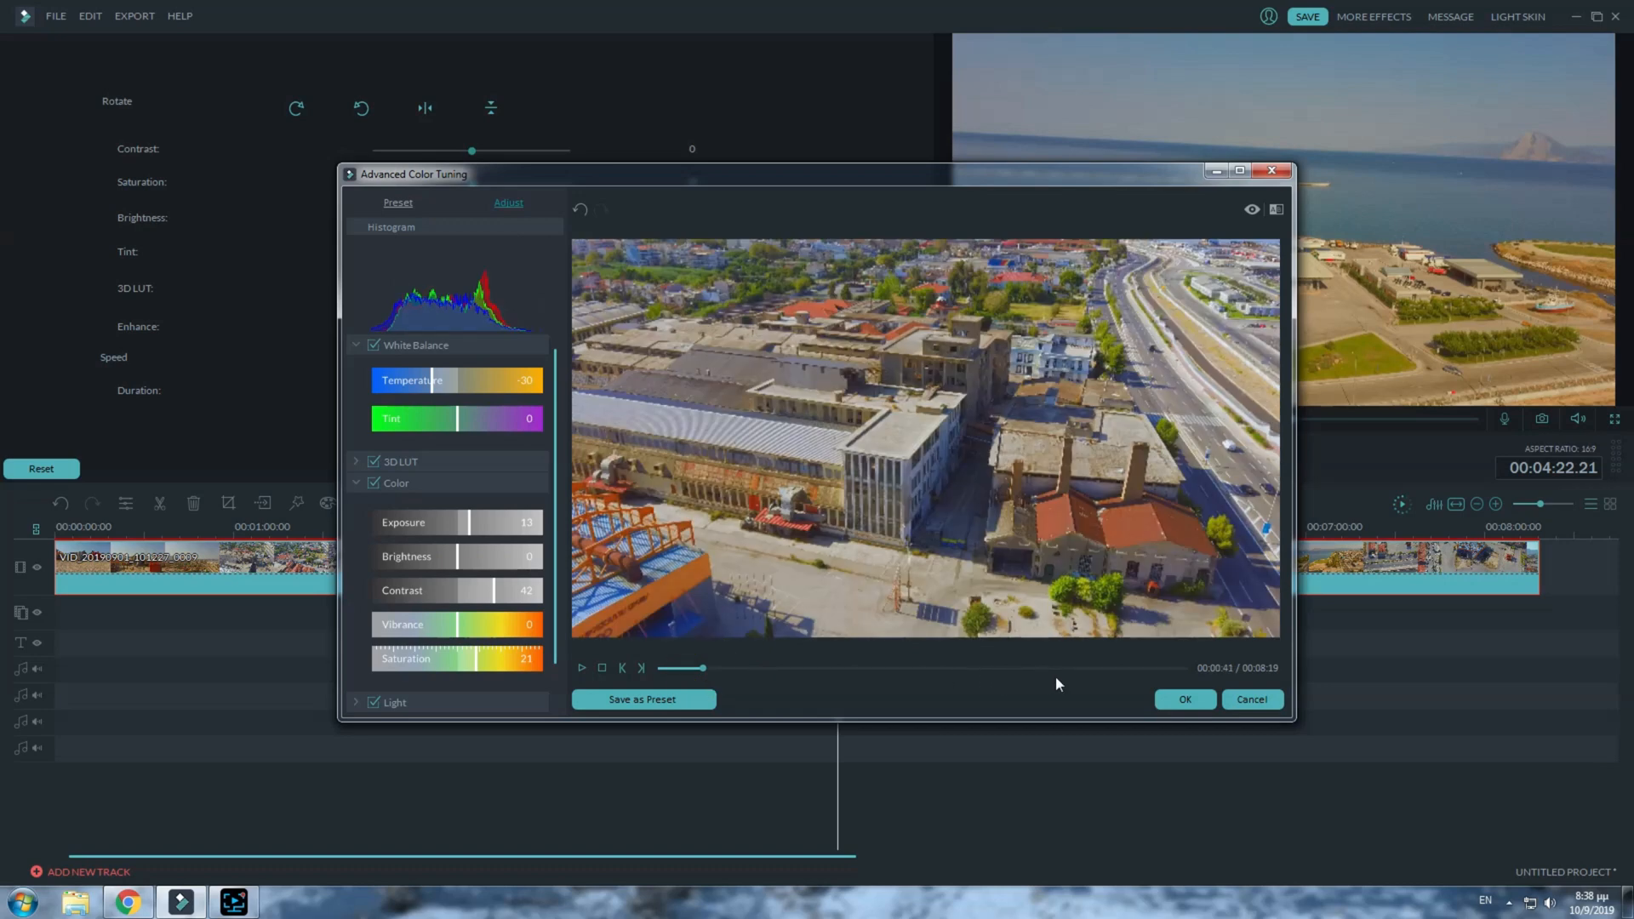
pyautogui.click(1056, 677)
pyautogui.click(1100, 667)
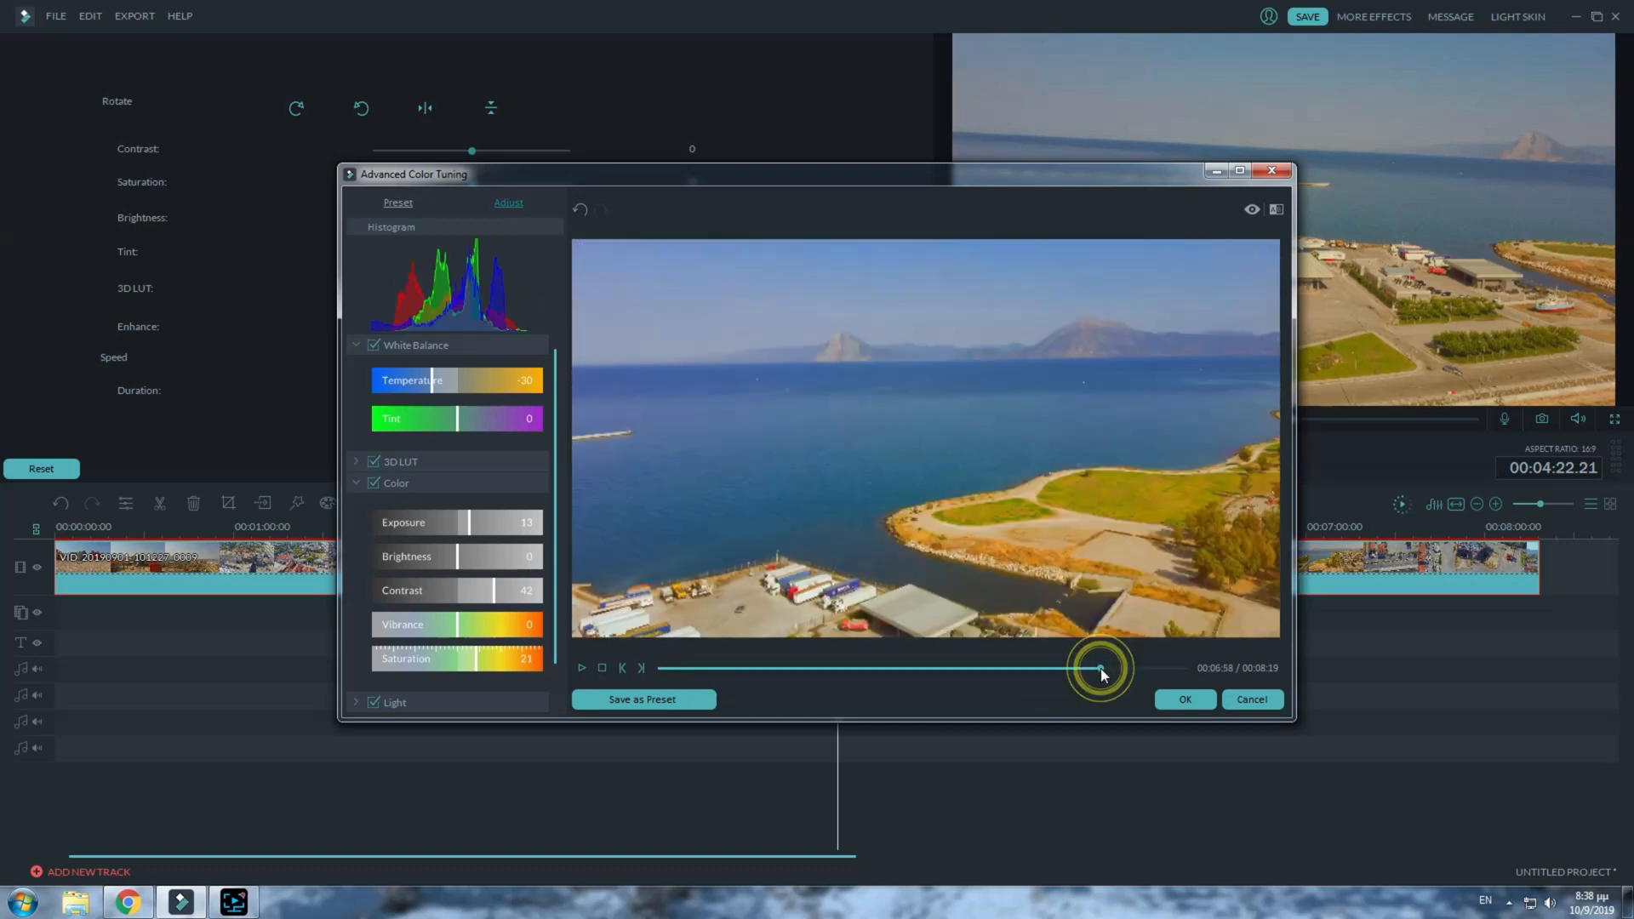
pyautogui.click(725, 668)
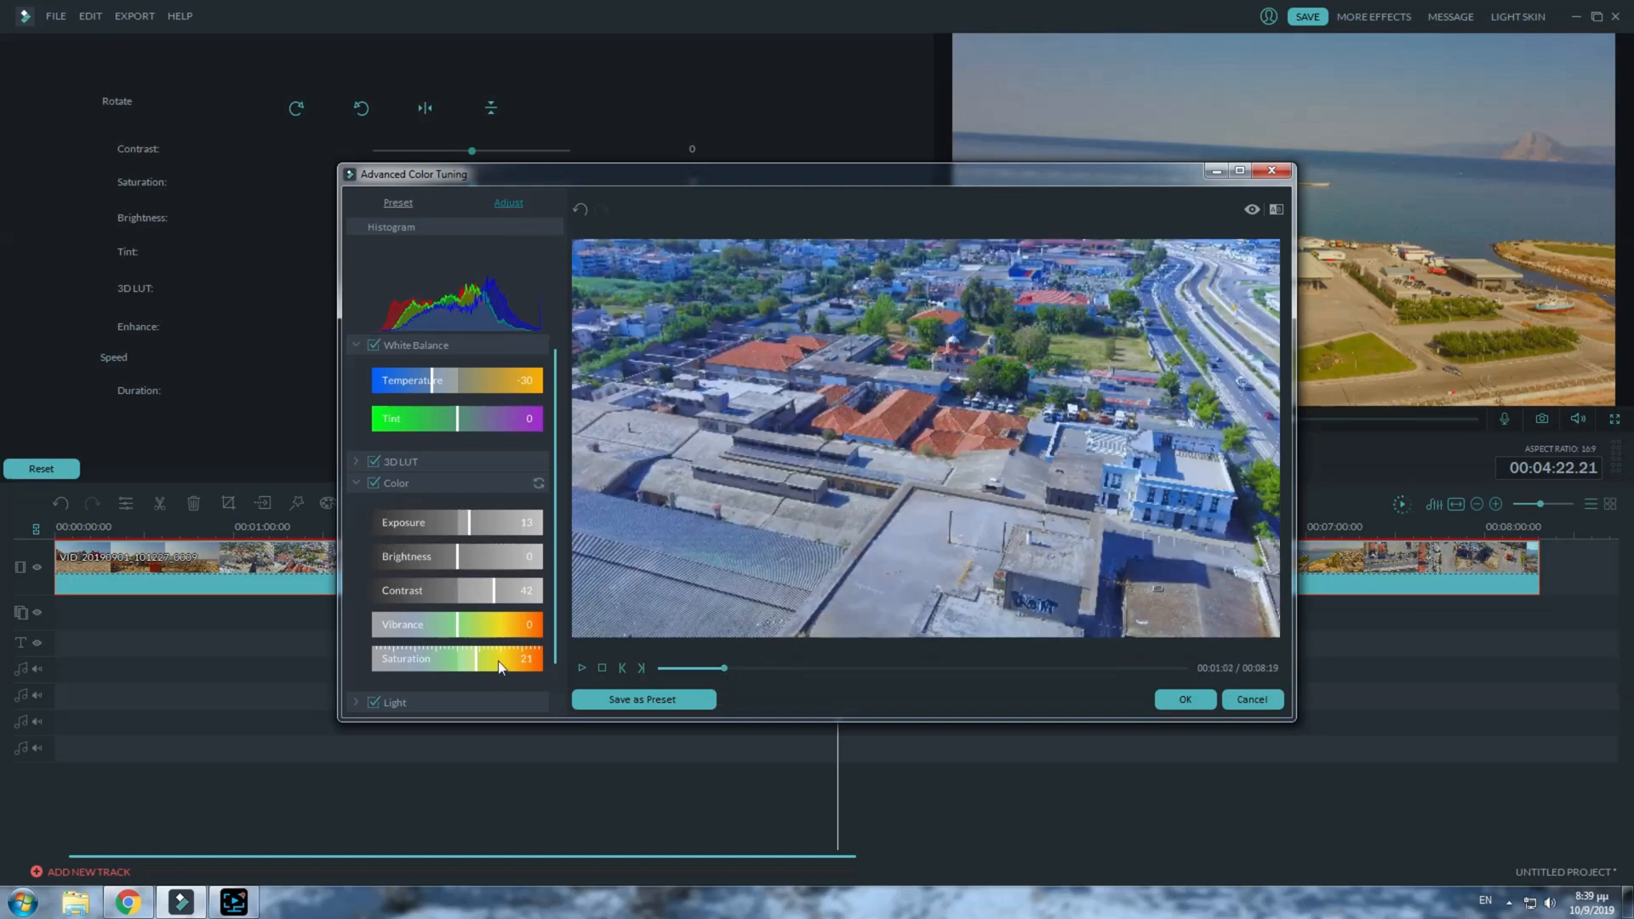
pyautogui.click(475, 665)
# - In the Light adjustments, set the shadows to -19 and raise the whites slightly, checking the result on coast, structure and town frames
pyautogui.click(358, 703)
pyautogui.scroll(-3, 399, 640)
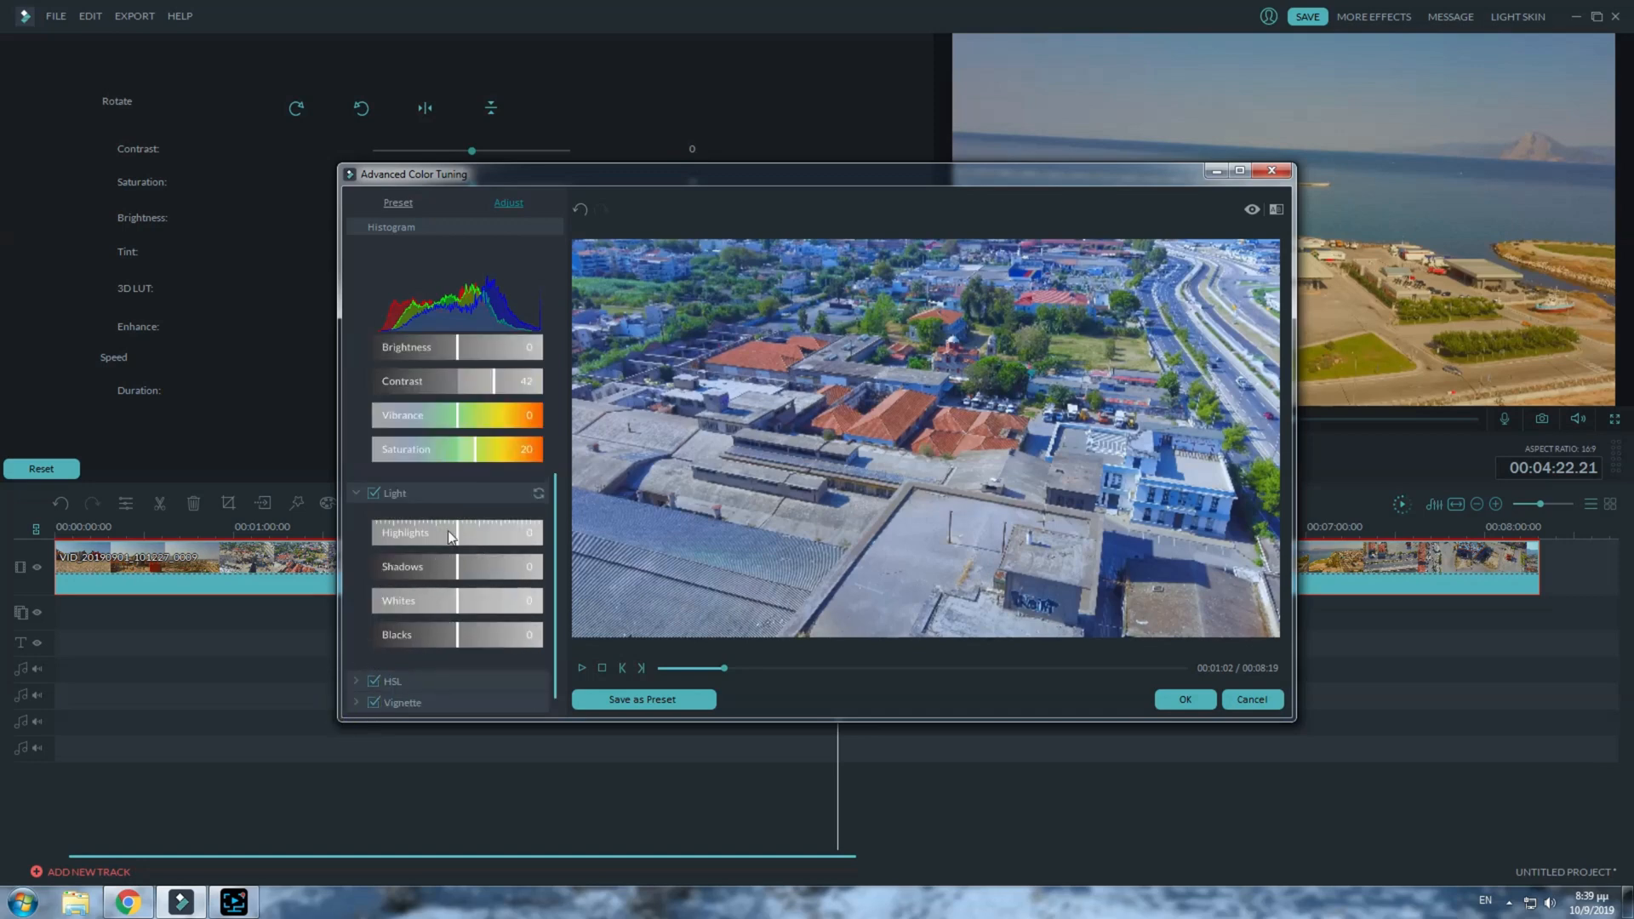
pyautogui.click(810, 669)
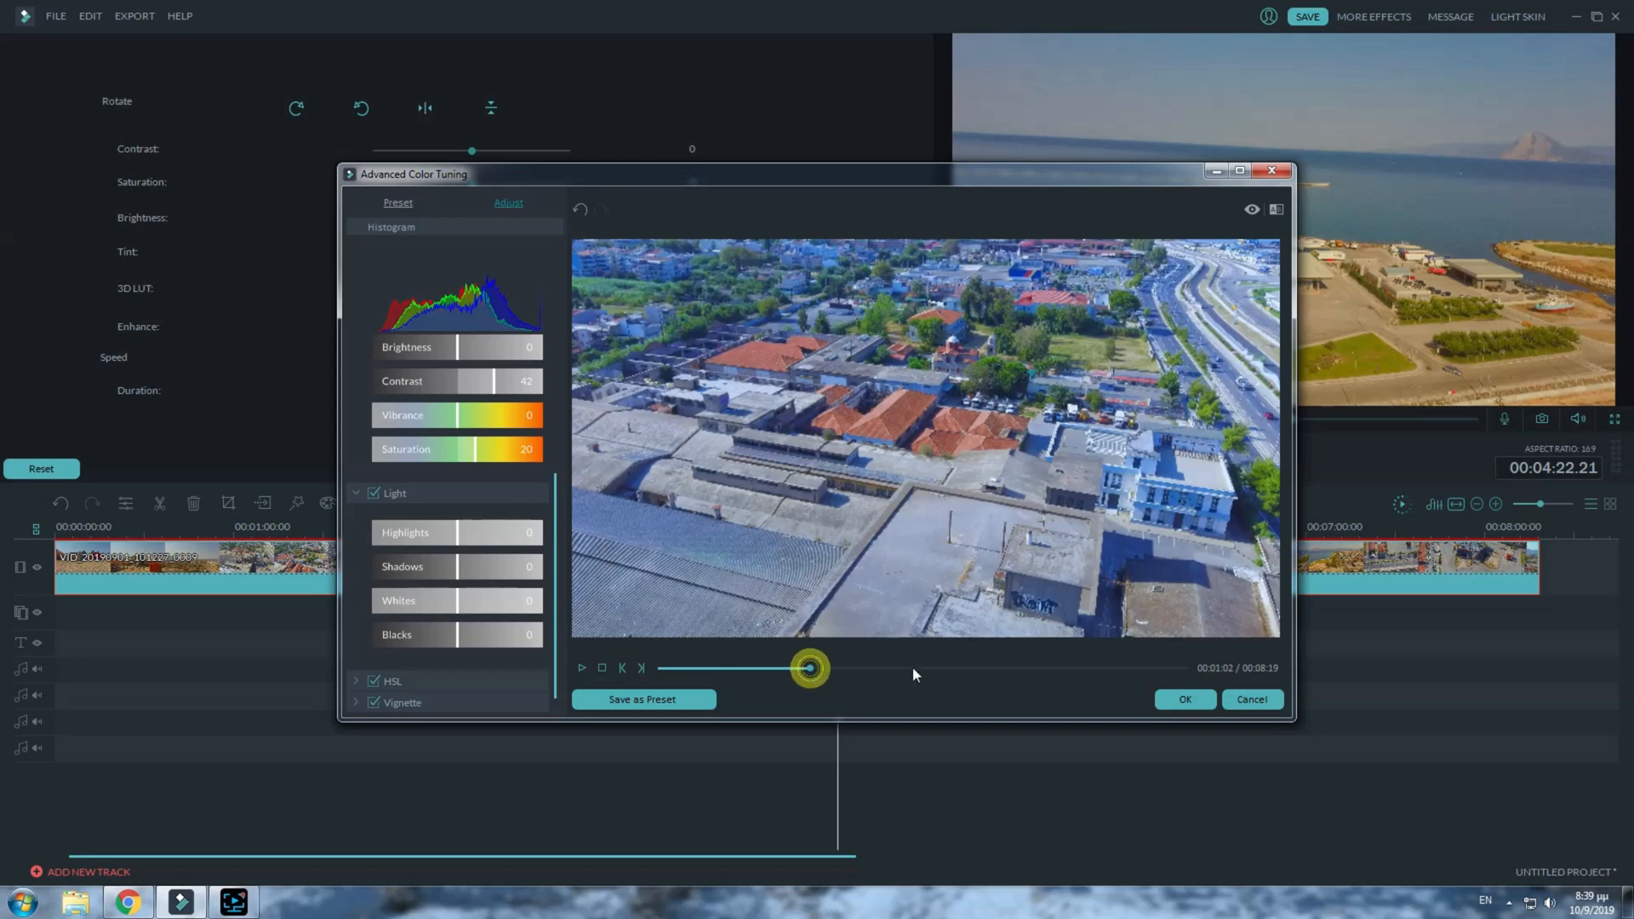
pyautogui.click(912, 668)
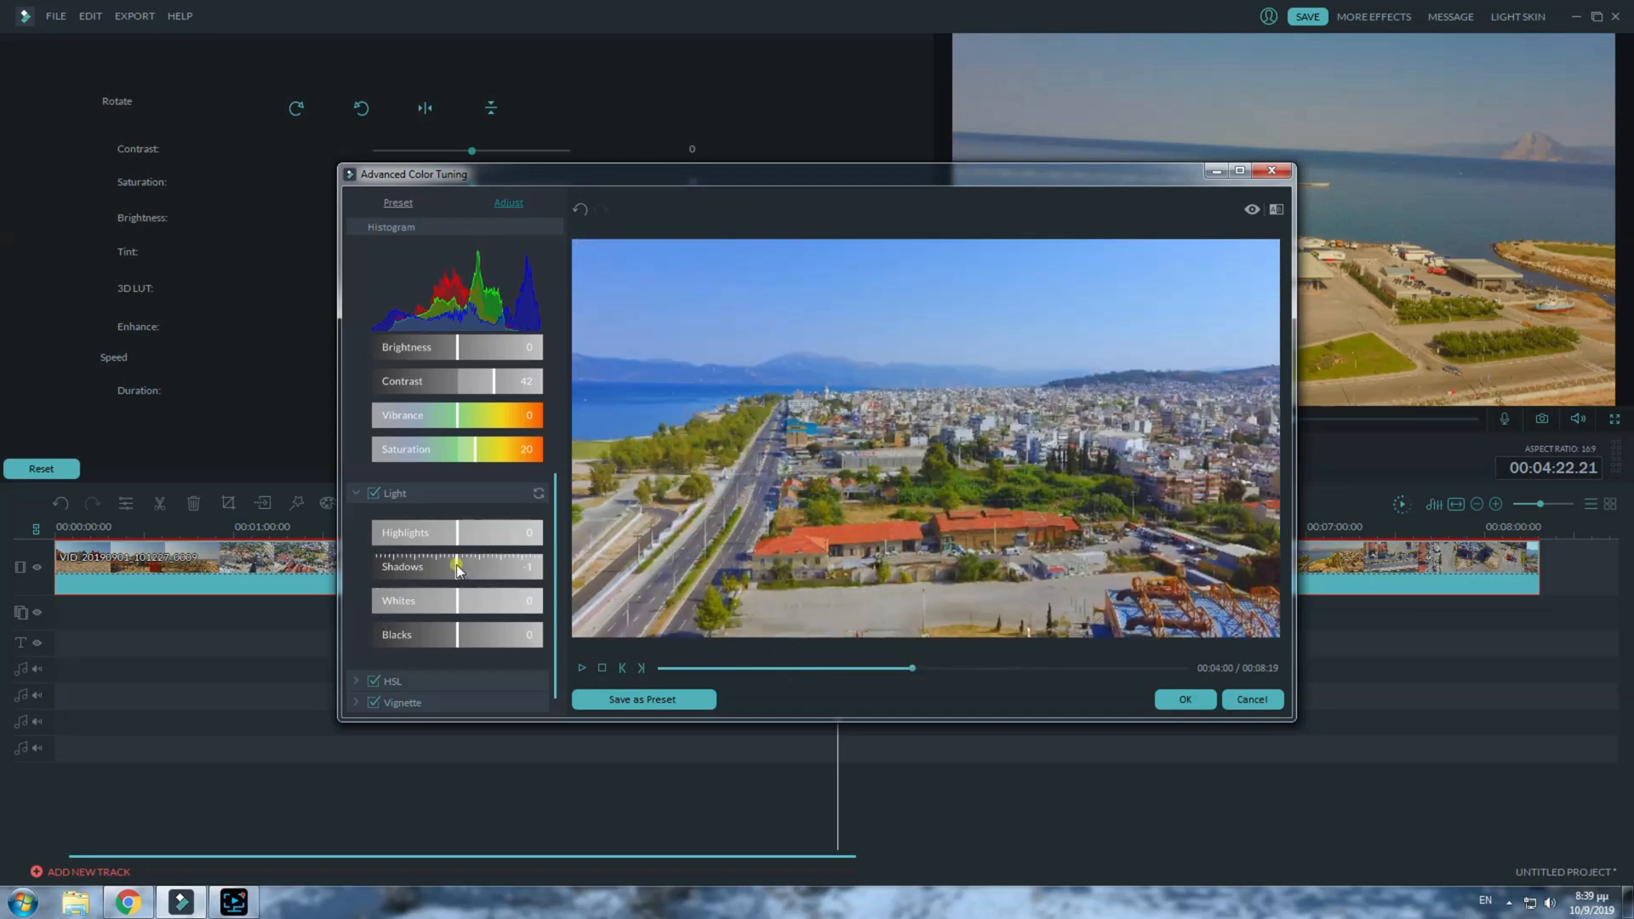
pyautogui.moveTo(456, 564)
pyautogui.mouseDown()
pyautogui.moveTo(441, 562)
pyautogui.moveTo(480, 573)
pyautogui.moveTo(435, 566)
pyautogui.moveTo(457, 531)
pyautogui.mouseUp()
pyautogui.moveTo(456, 601); pyautogui.dragTo(463, 609)
pyautogui.moveTo(1035, 667); pyautogui.dragTo(1086, 670)
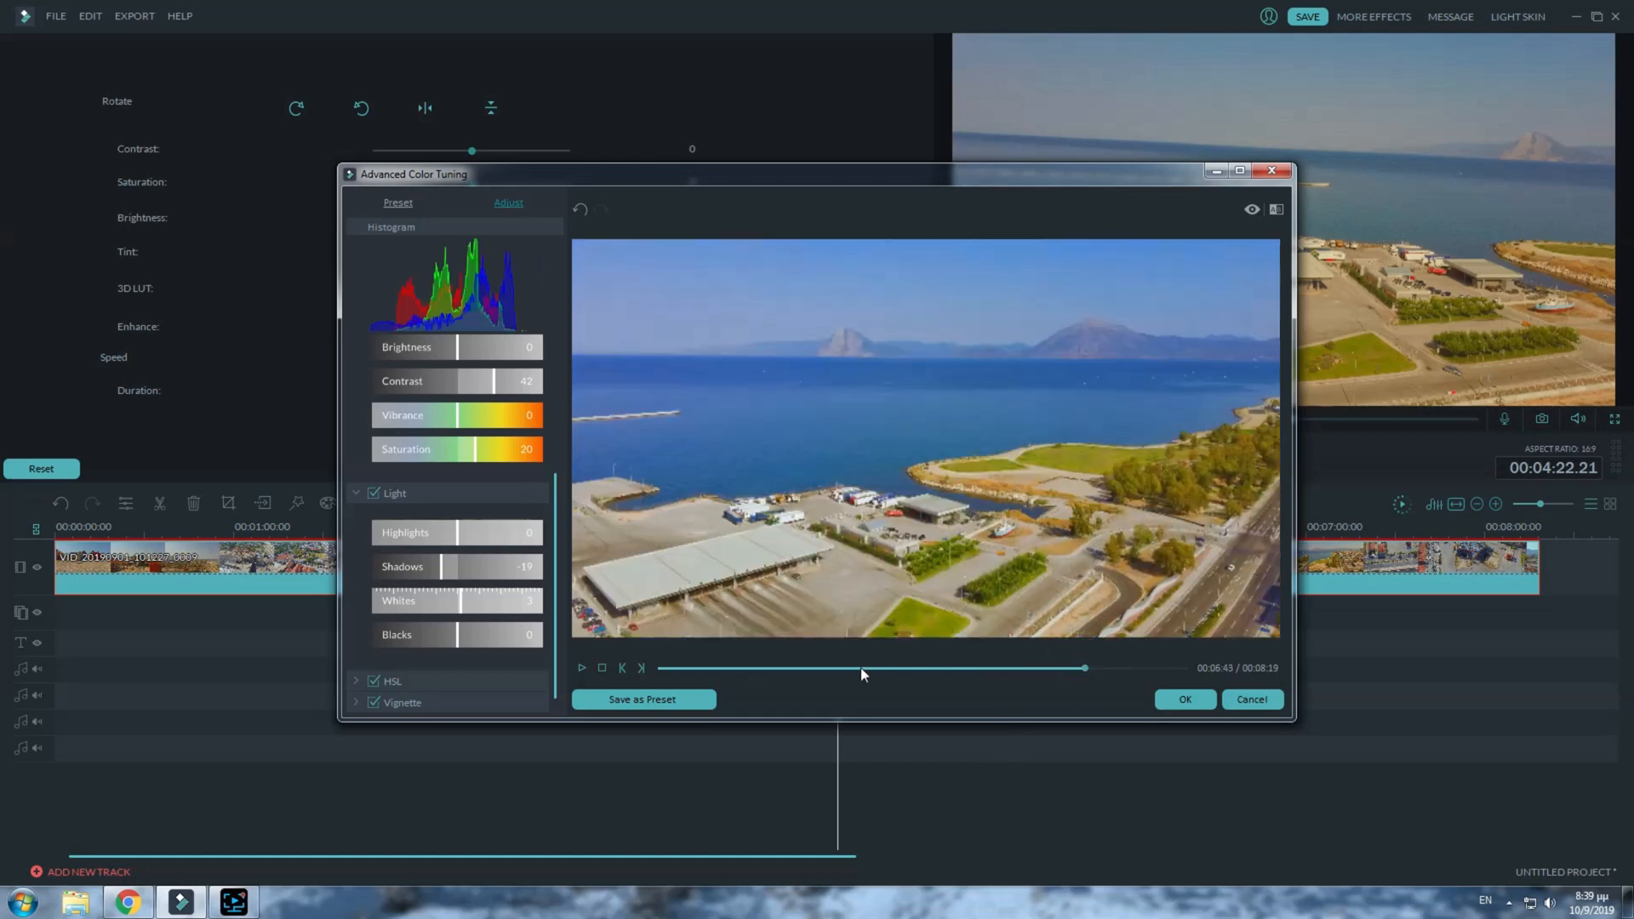
pyautogui.click(815, 668)
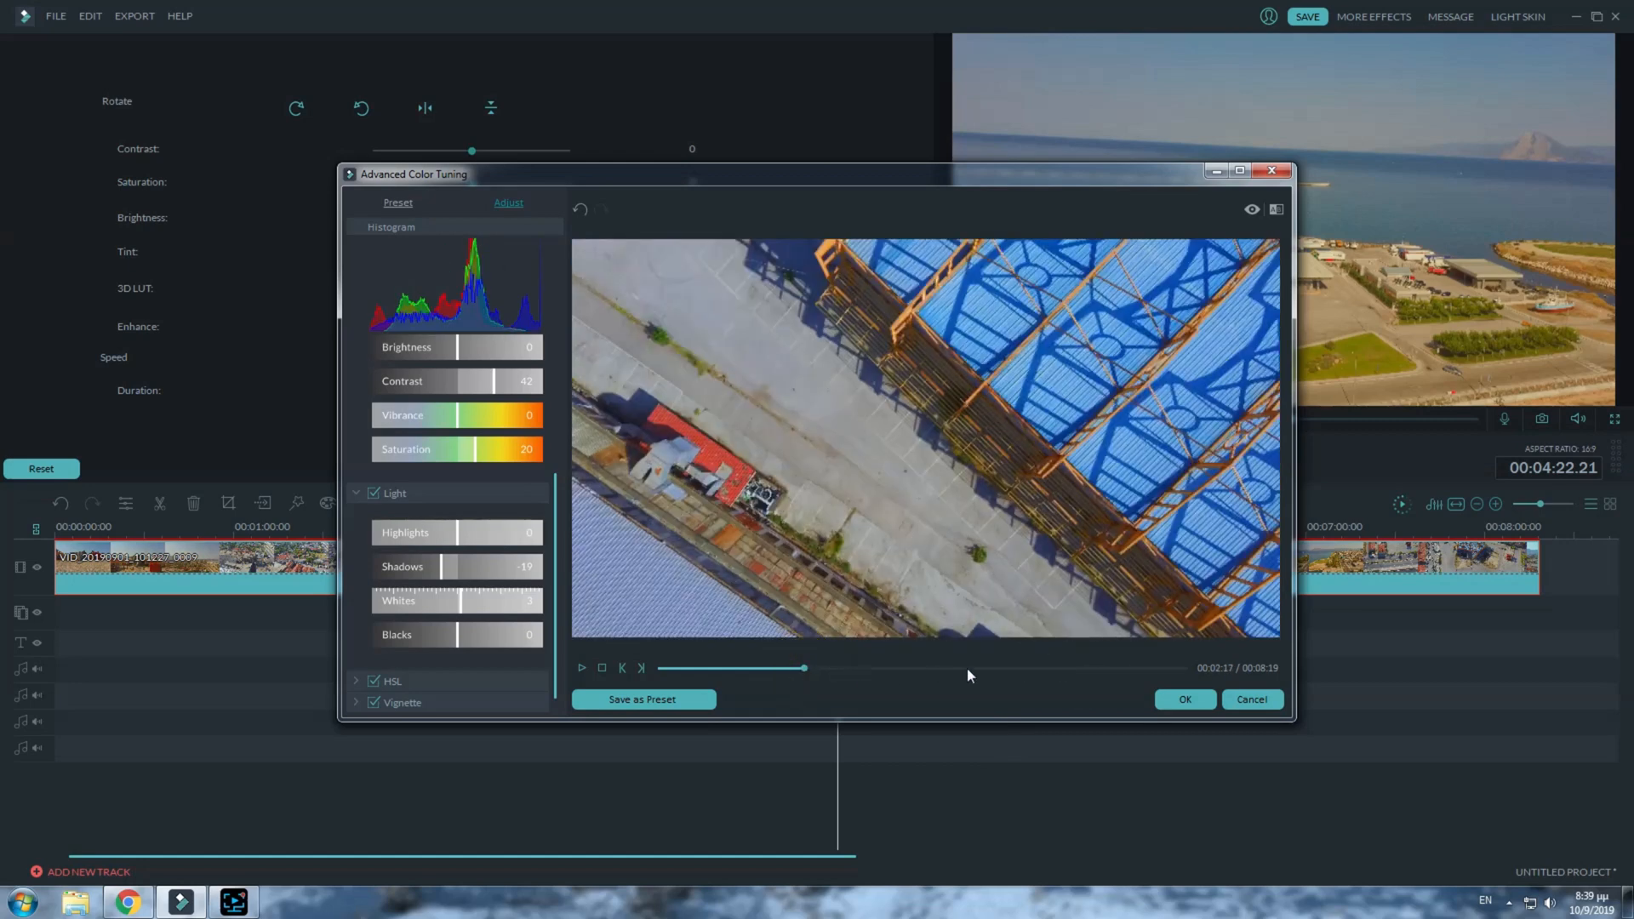
pyautogui.click(976, 667)
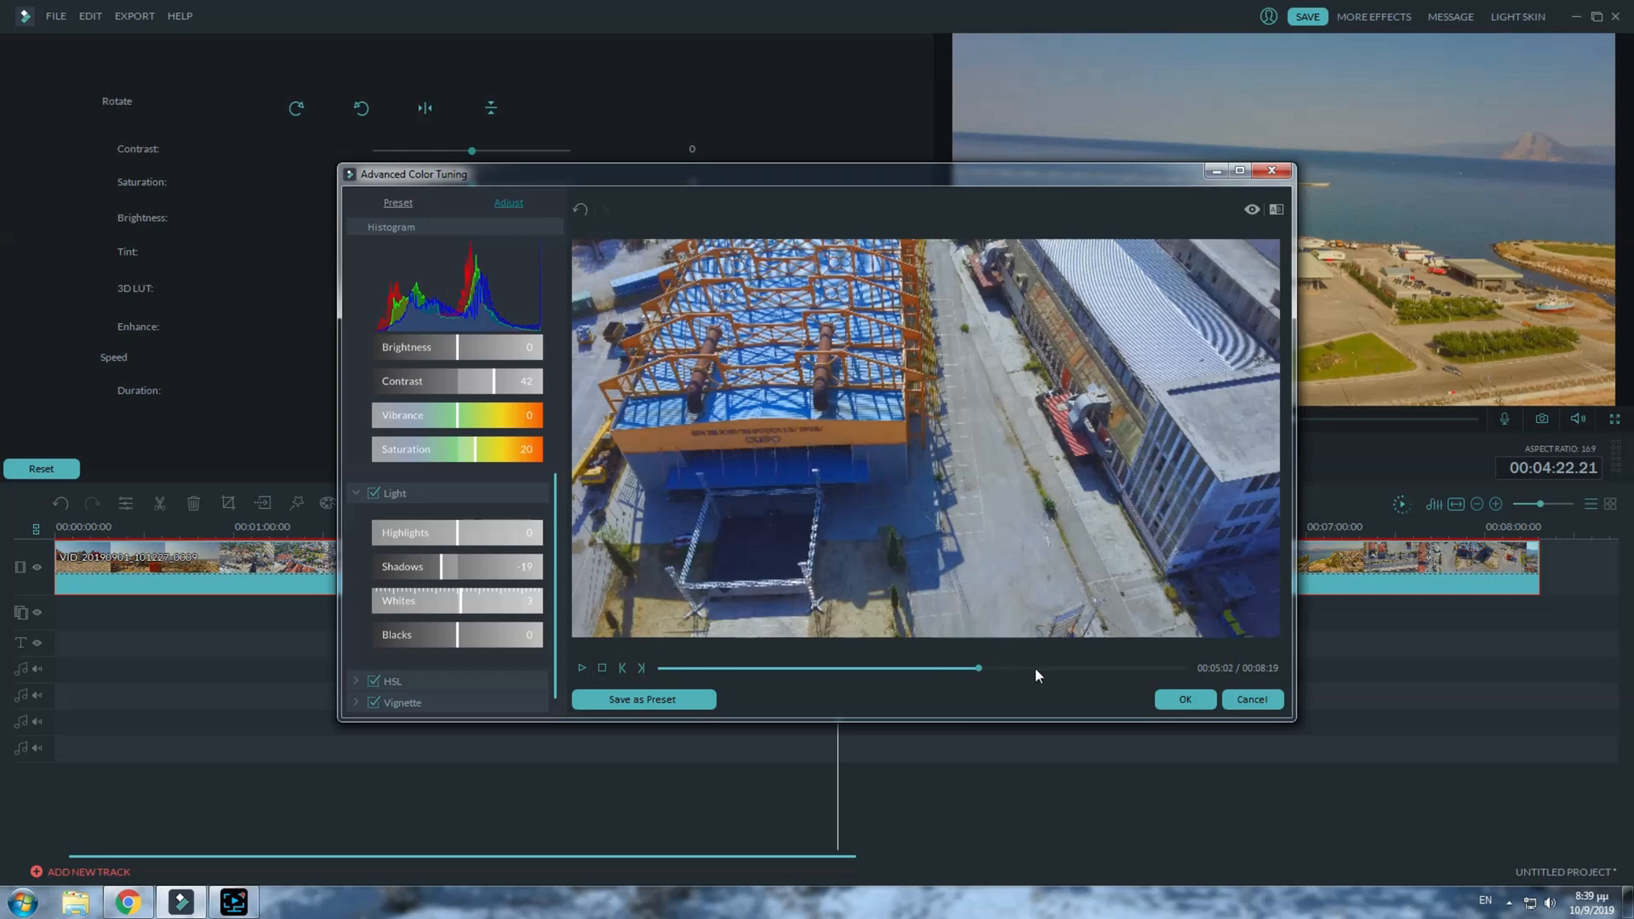
pyautogui.click(1058, 667)
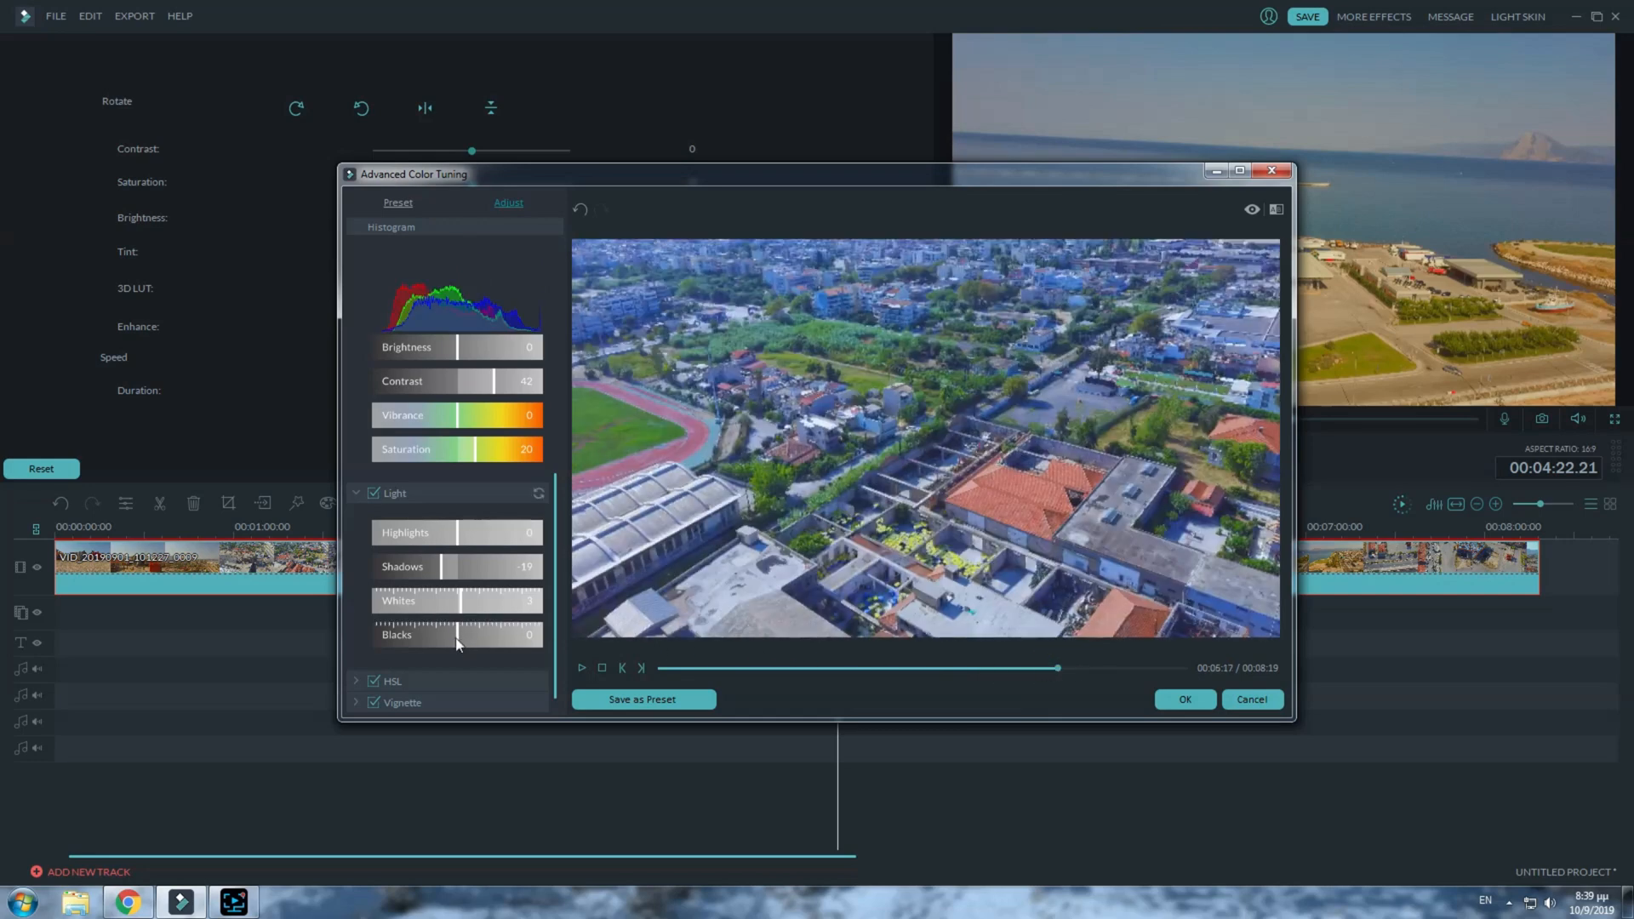
# - Set the blacks to -16 and the whites to 16, previewing the result on frames throughout the clip
pyautogui.moveTo(456, 643); pyautogui.dragTo(440, 638)
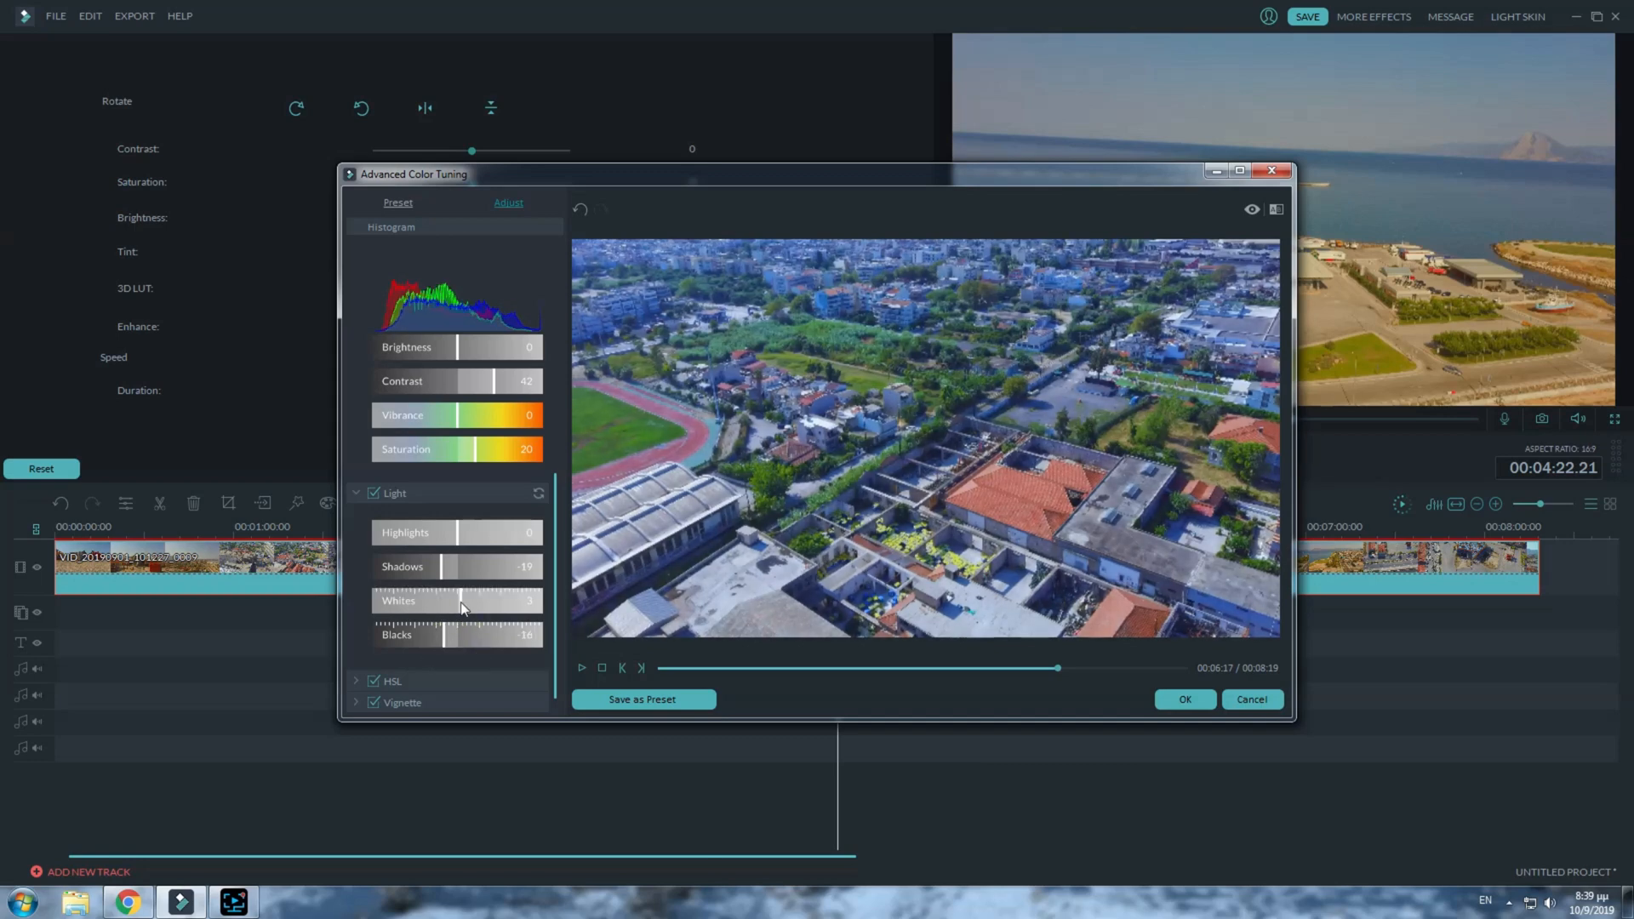
pyautogui.moveTo(462, 606); pyautogui.dragTo(473, 603)
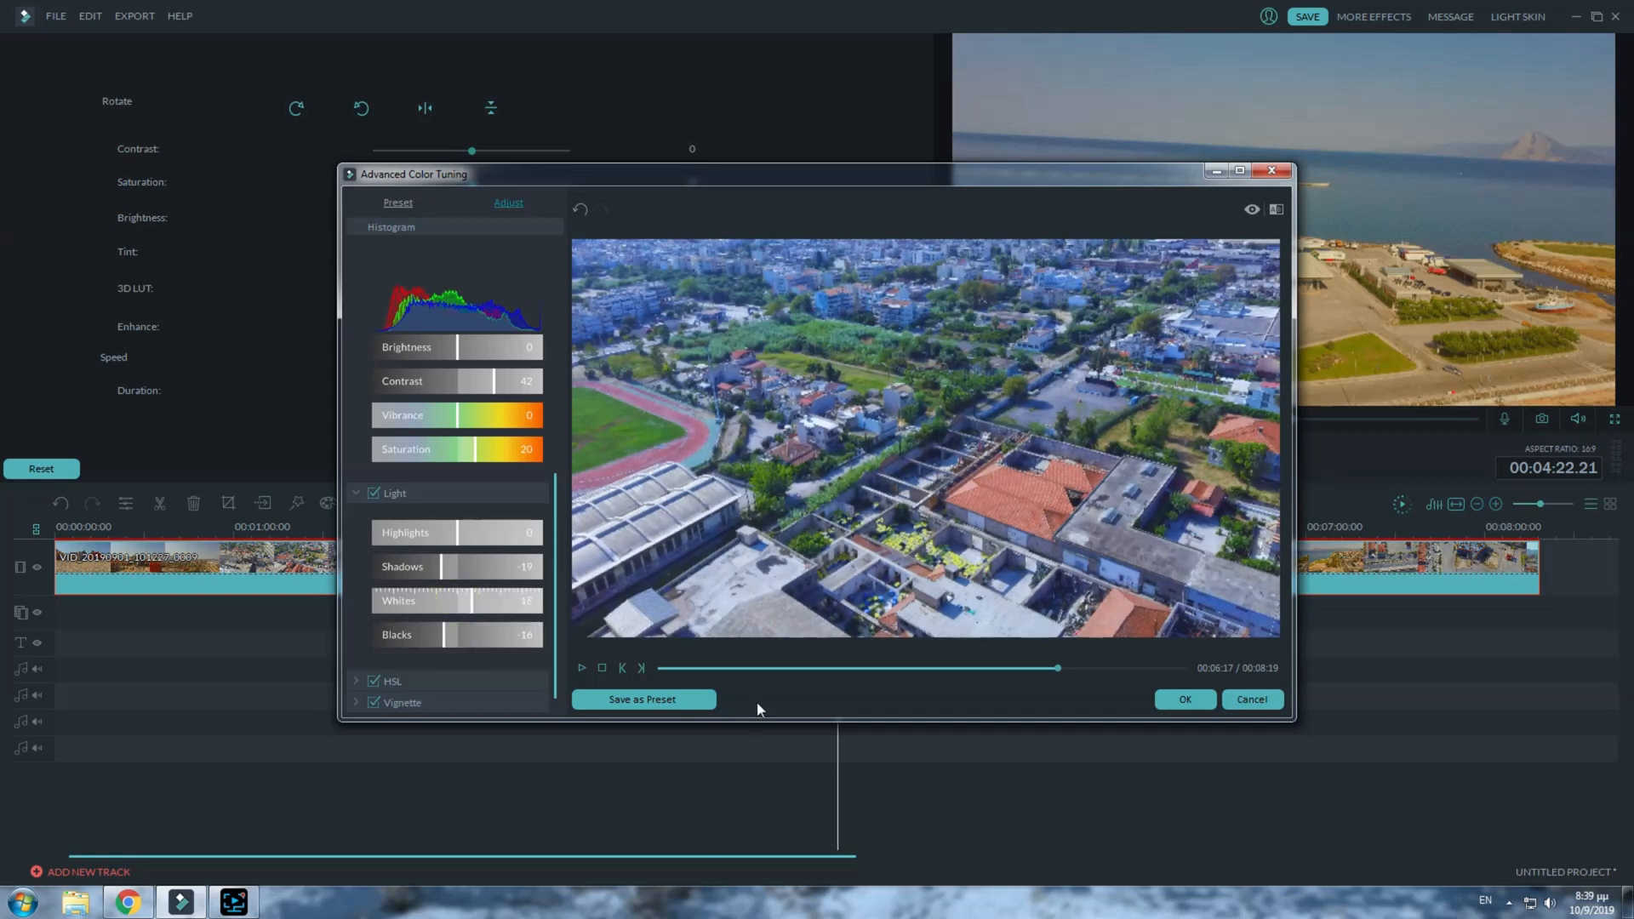
pyautogui.click(751, 668)
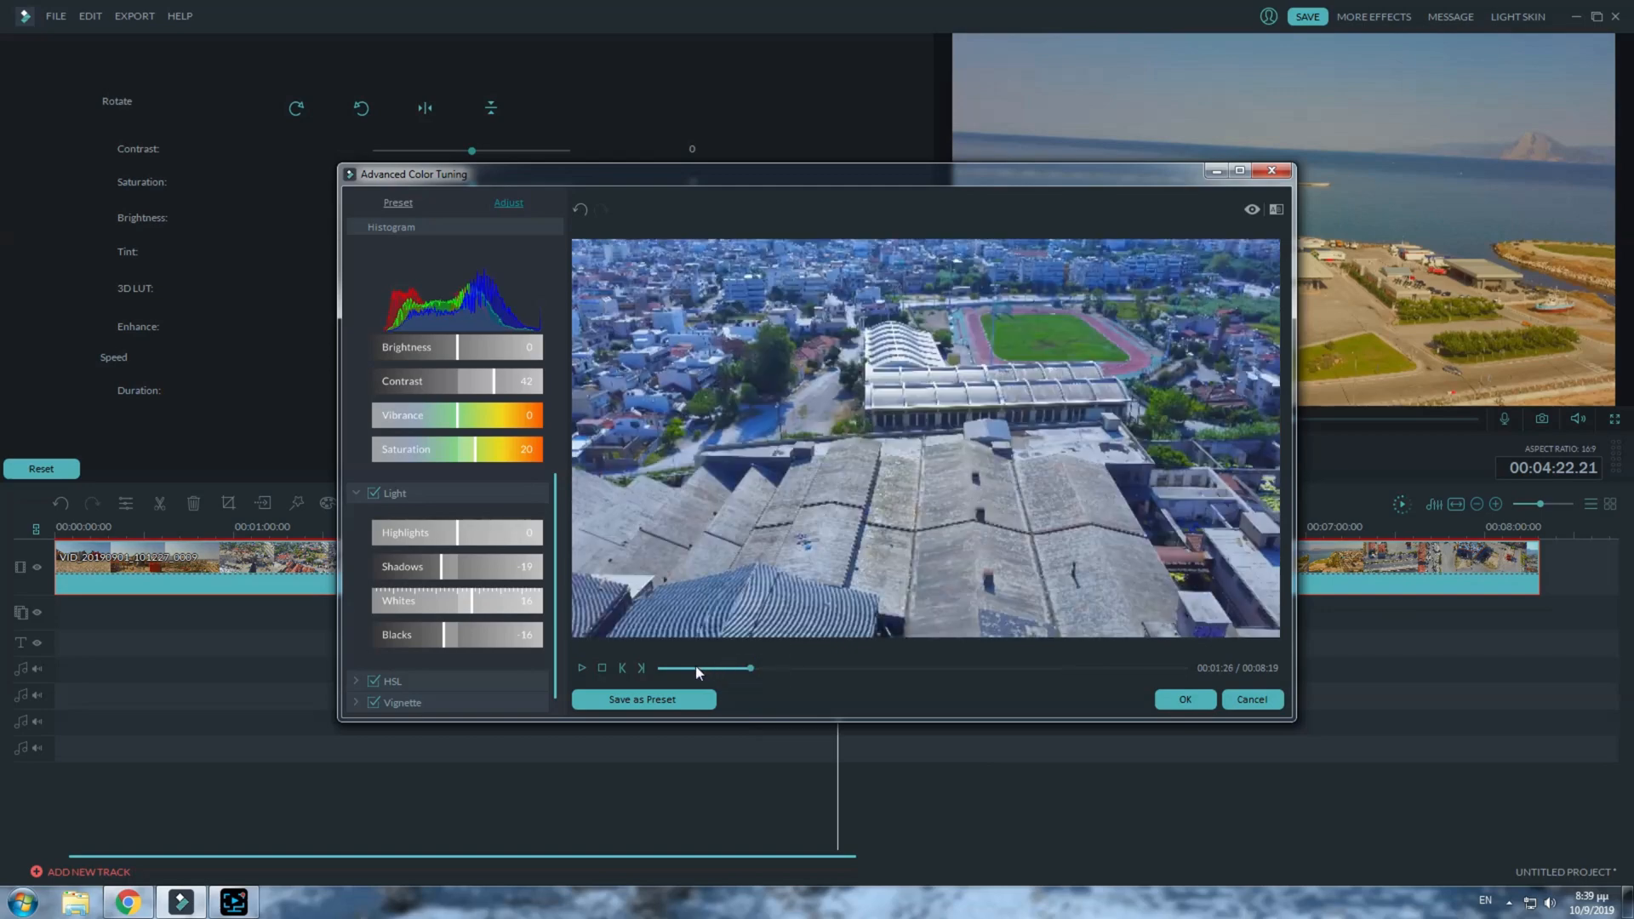
pyautogui.click(689, 668)
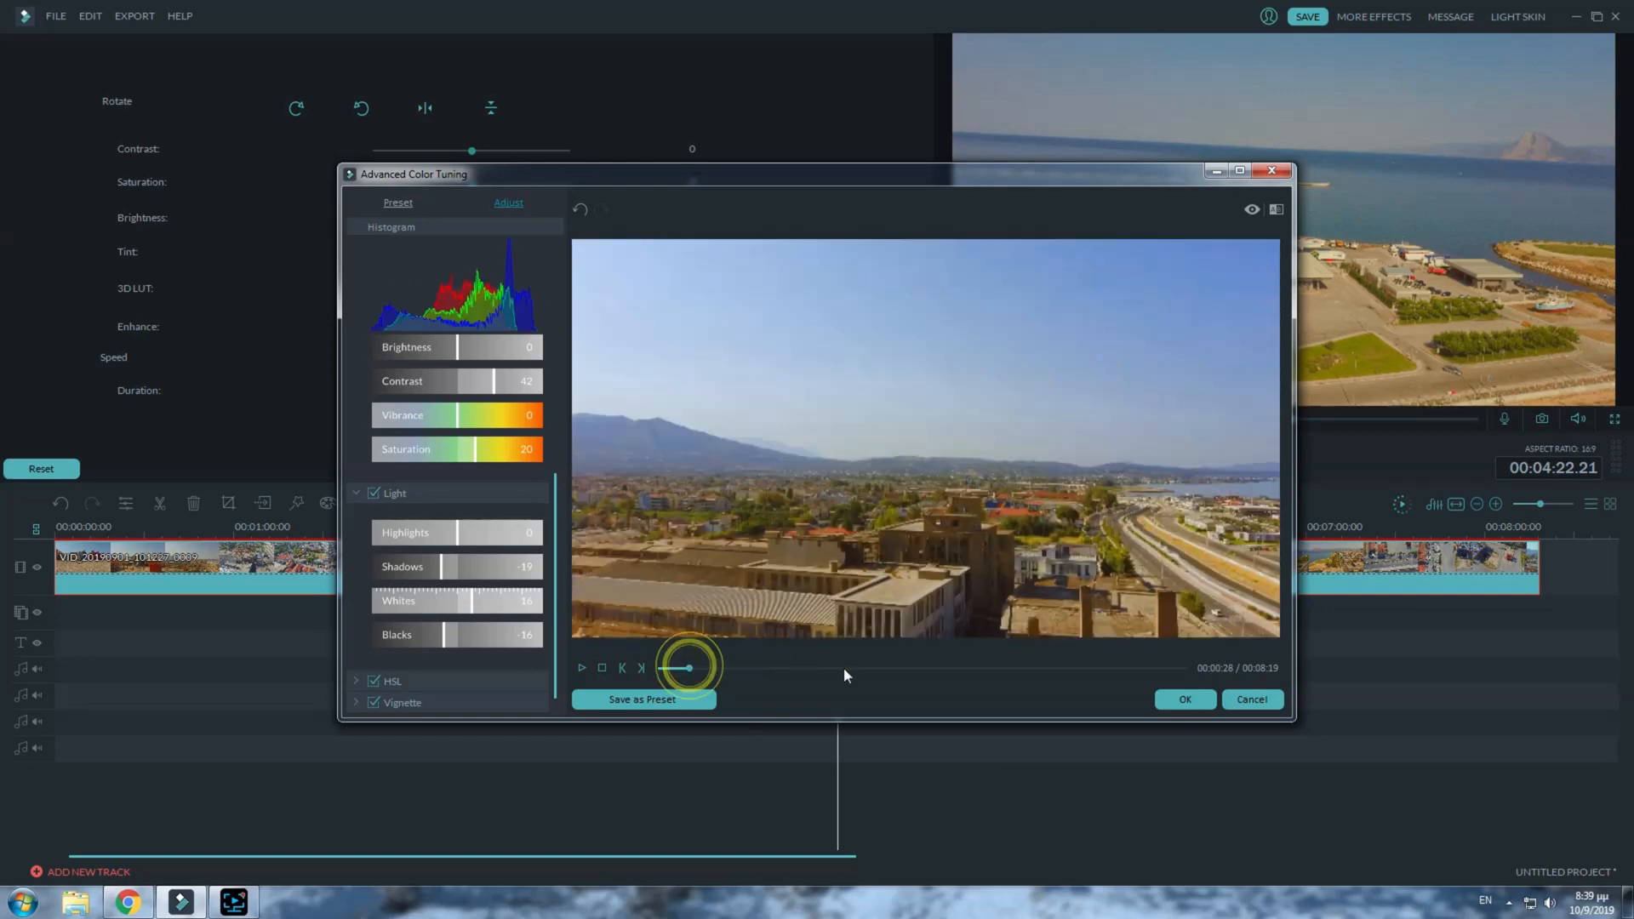
pyautogui.click(1001, 668)
pyautogui.click(1125, 668)
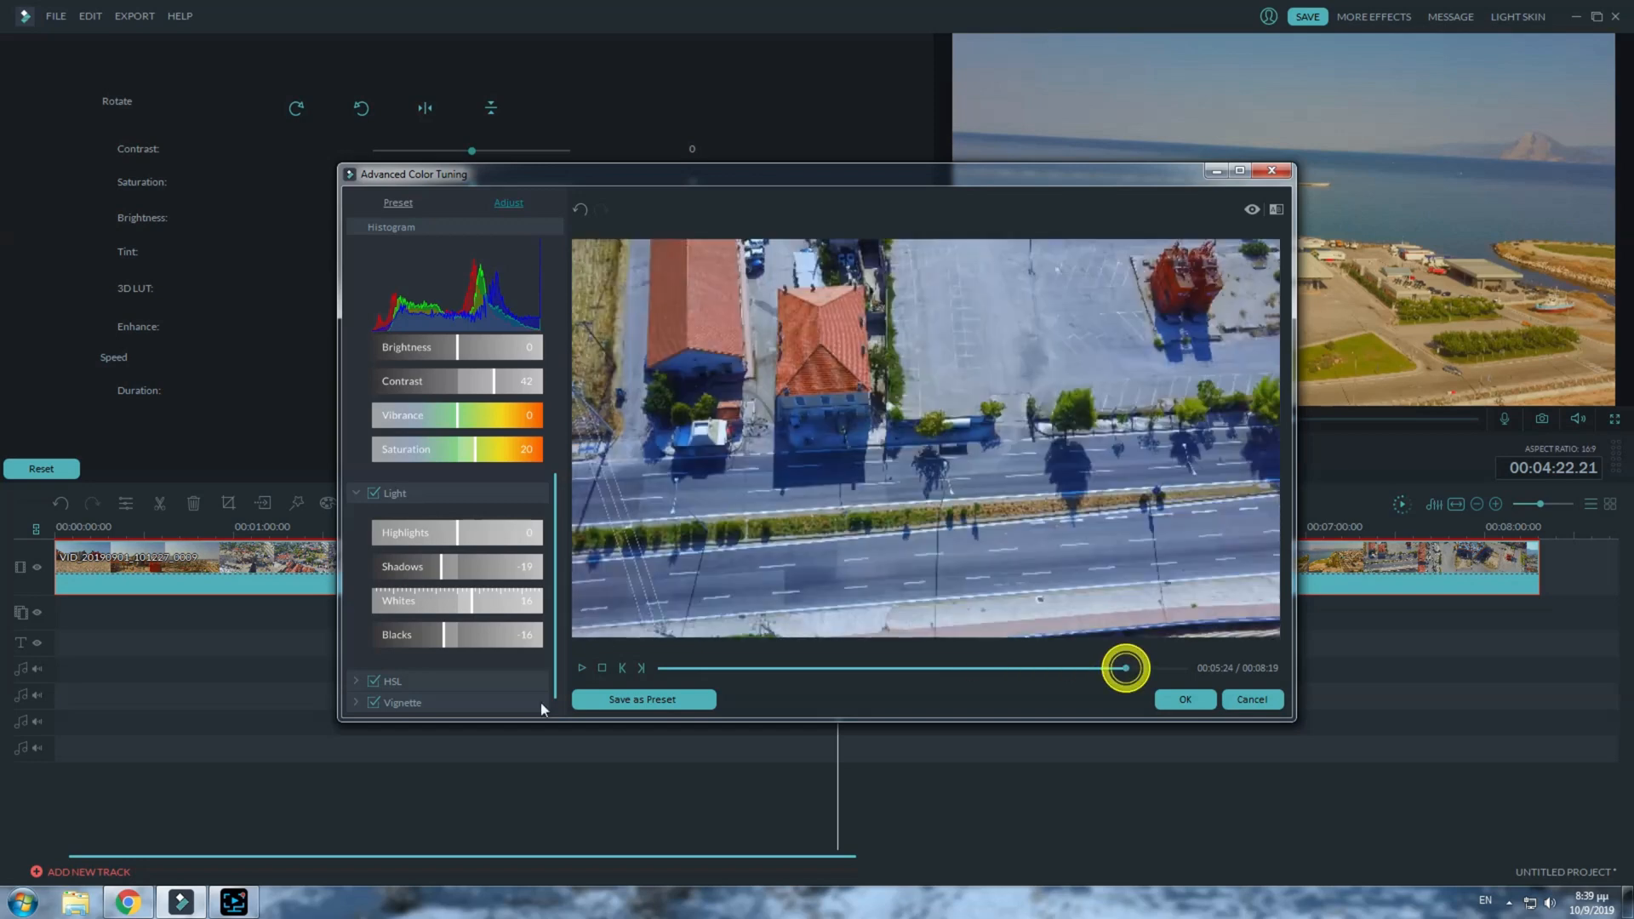
# - Open the HSL adjustments for individual color ranges
pyautogui.click(355, 681)
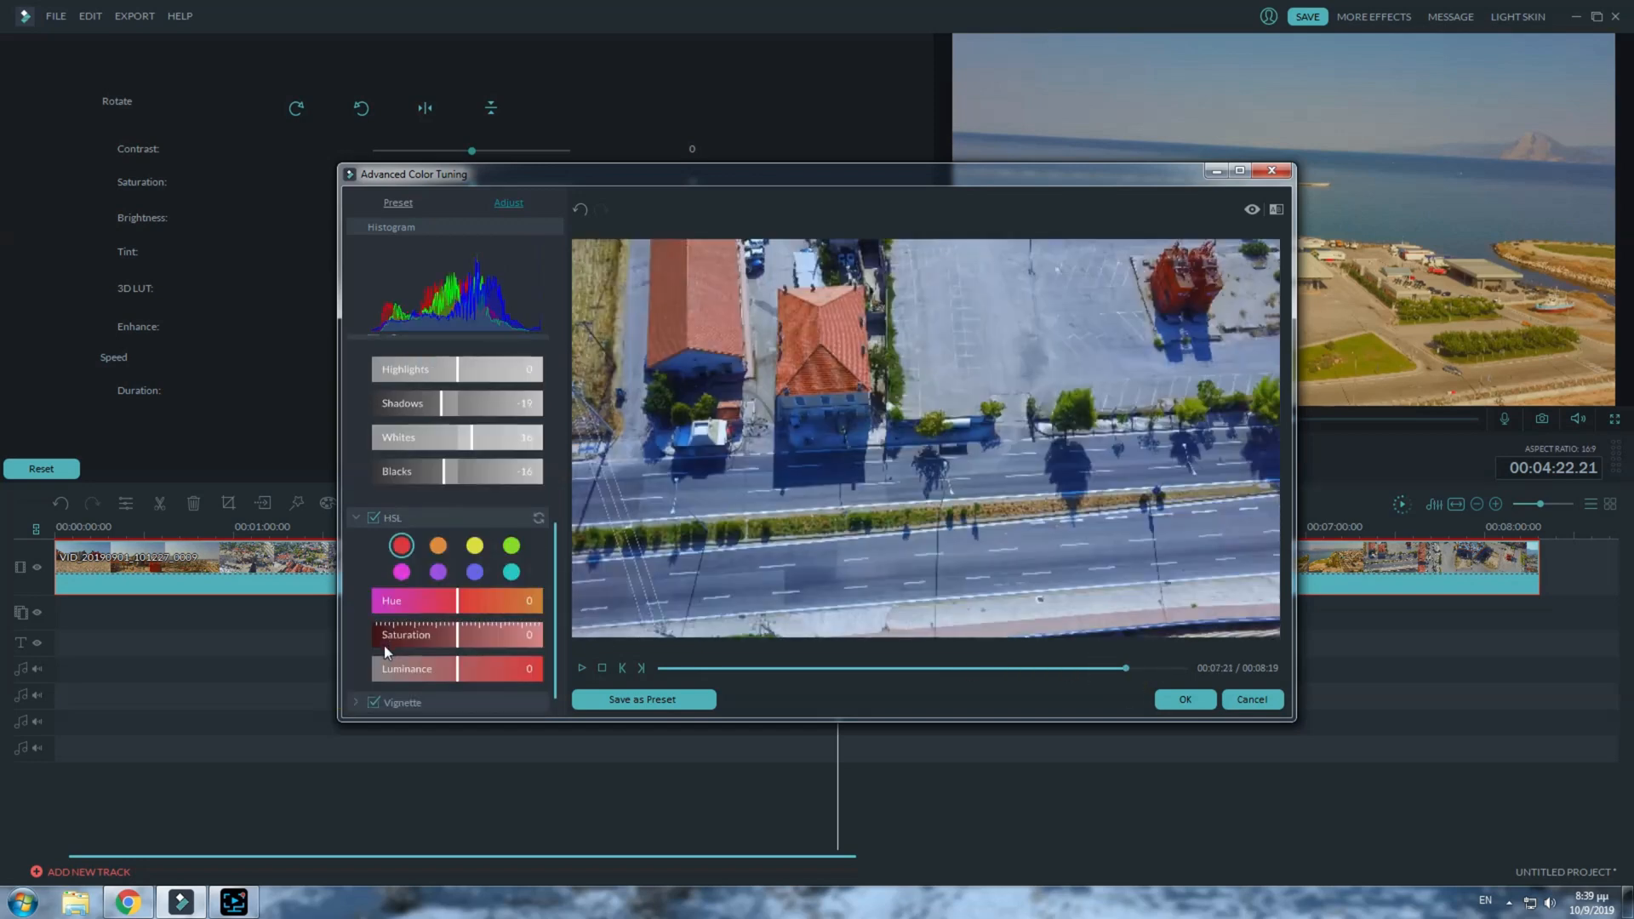